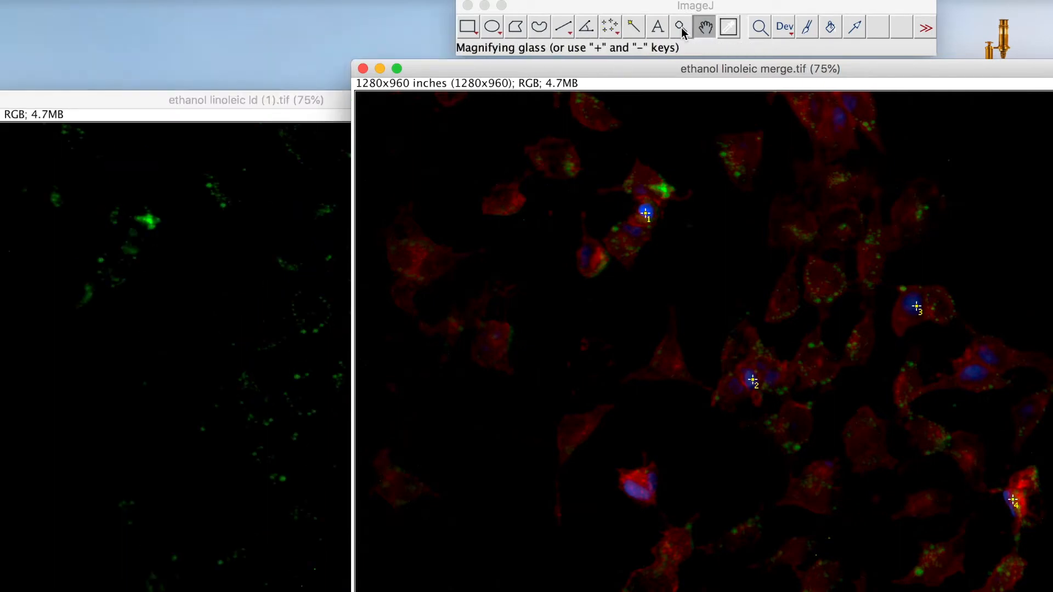
Mark the green lipid droplets around the bright cluster in the ethanol linoleic ld image with numbered Multi-point markers.
click(681, 26)
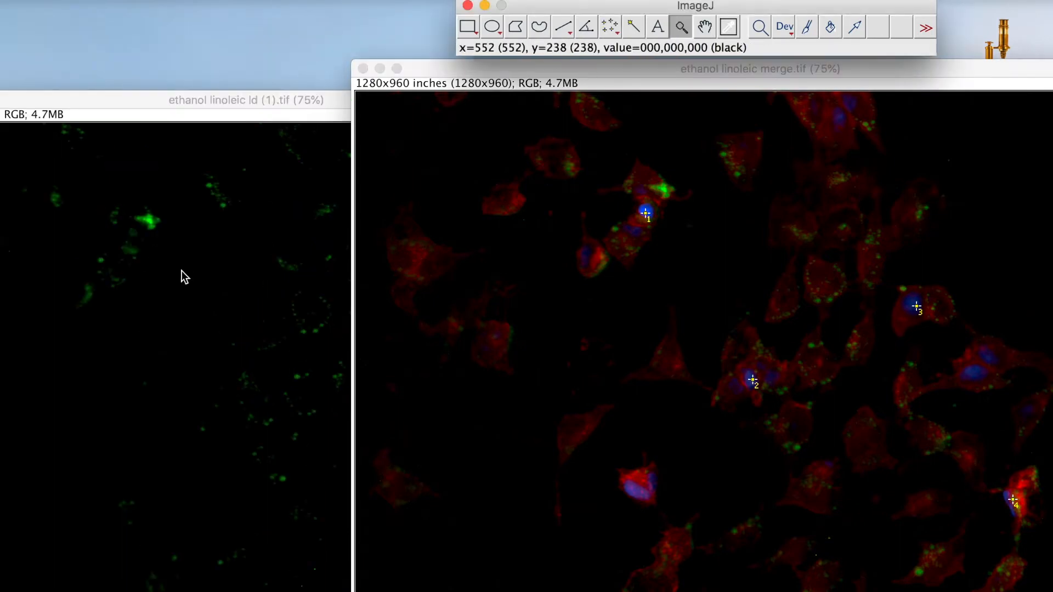
click(124, 248)
click(219, 286)
click(254, 389)
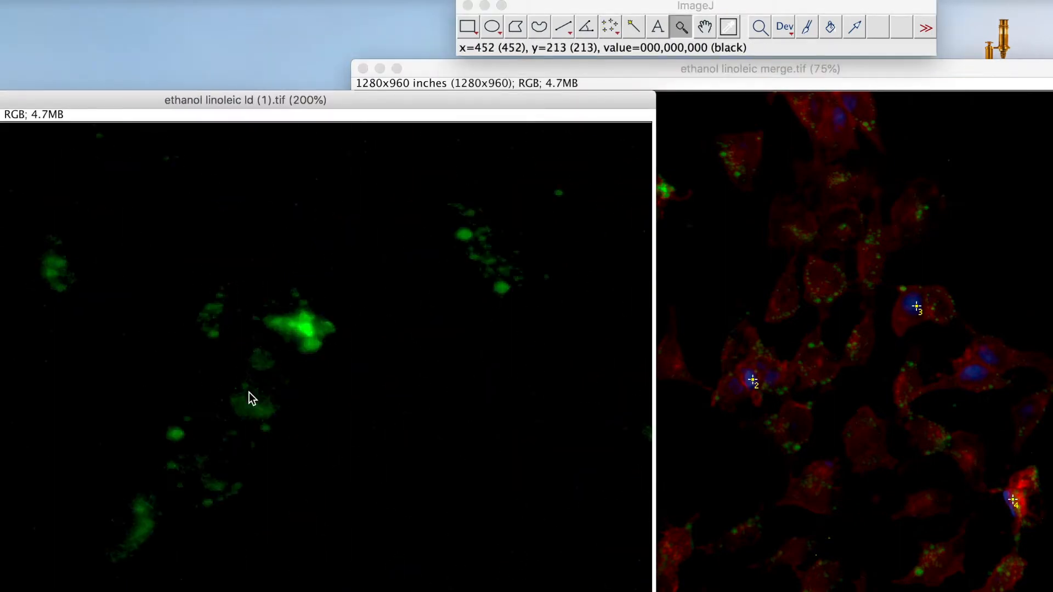
drag(384, 103, 483, 40)
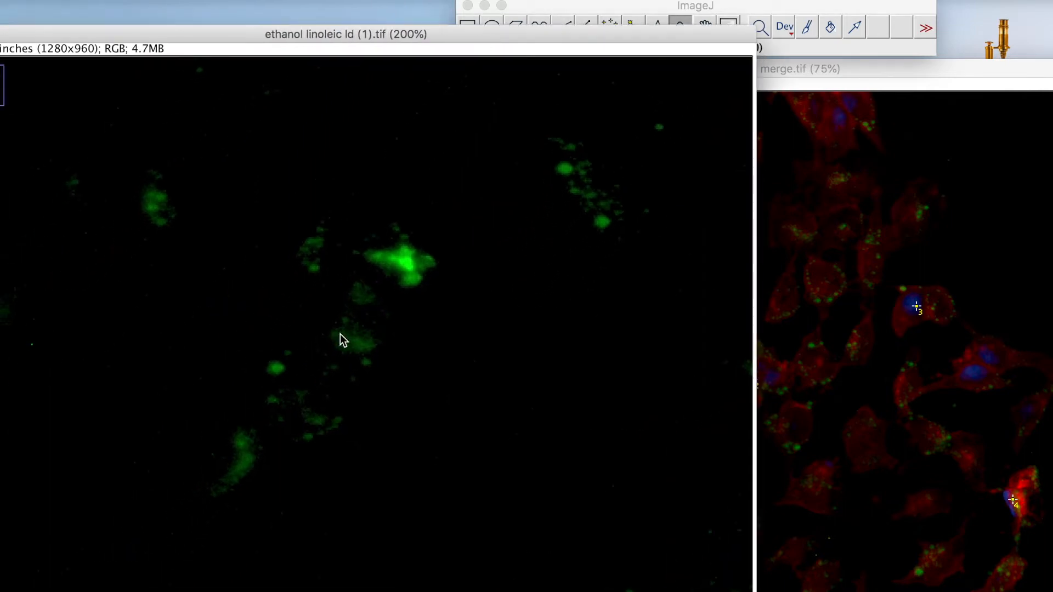
click(337, 343)
click(768, 14)
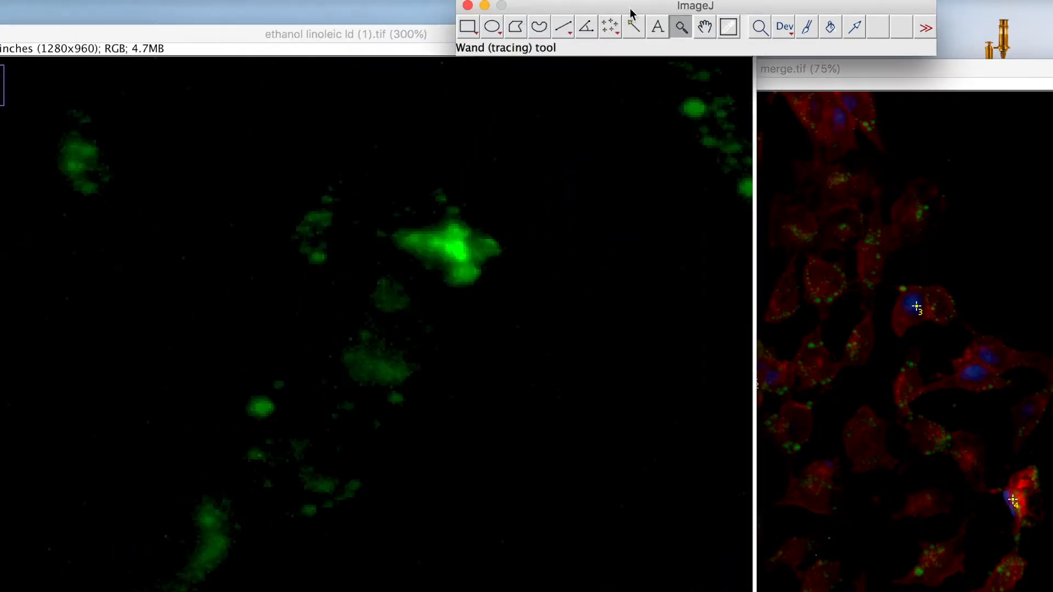
click(610, 27)
click(261, 409)
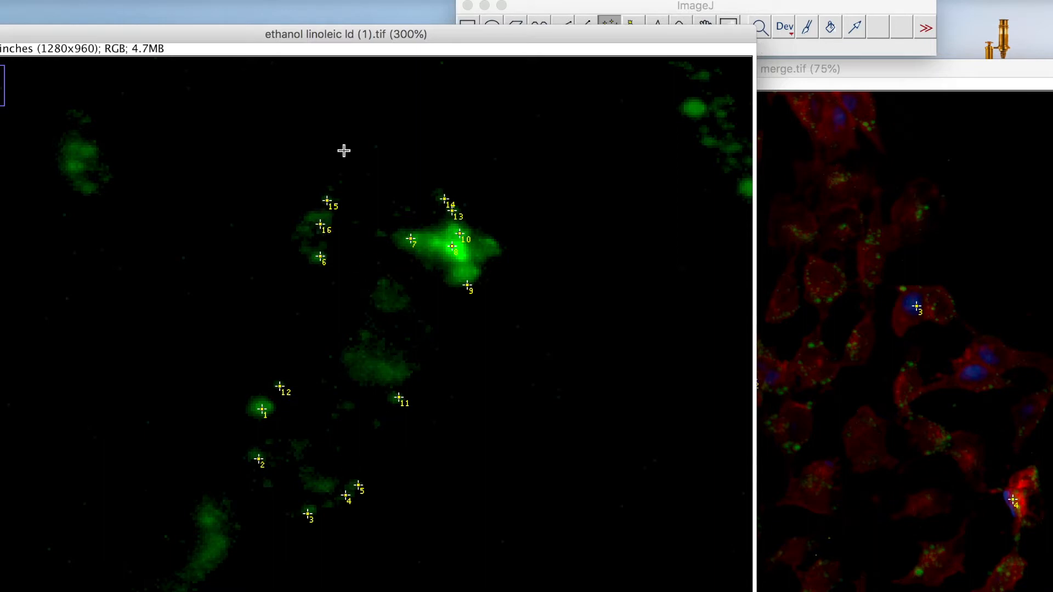
Compare the marked droplets with the numbered nuclei in the merge image, viewing both images side by side at 75%.
click(635, 8)
click(705, 26)
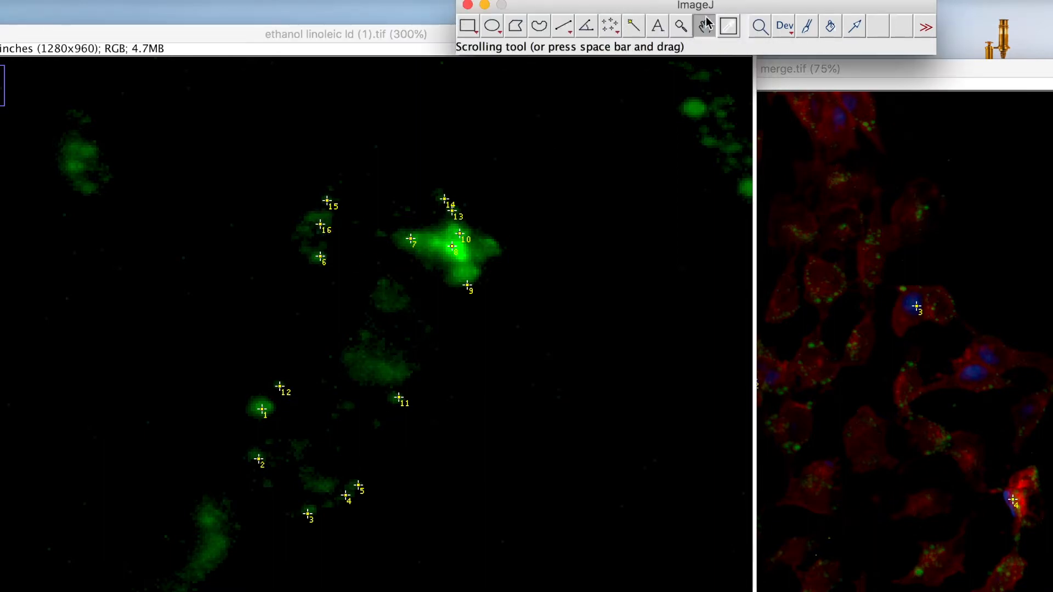
key(minus)
key(minus)
key(minus)
key(minus)
click(902, 71)
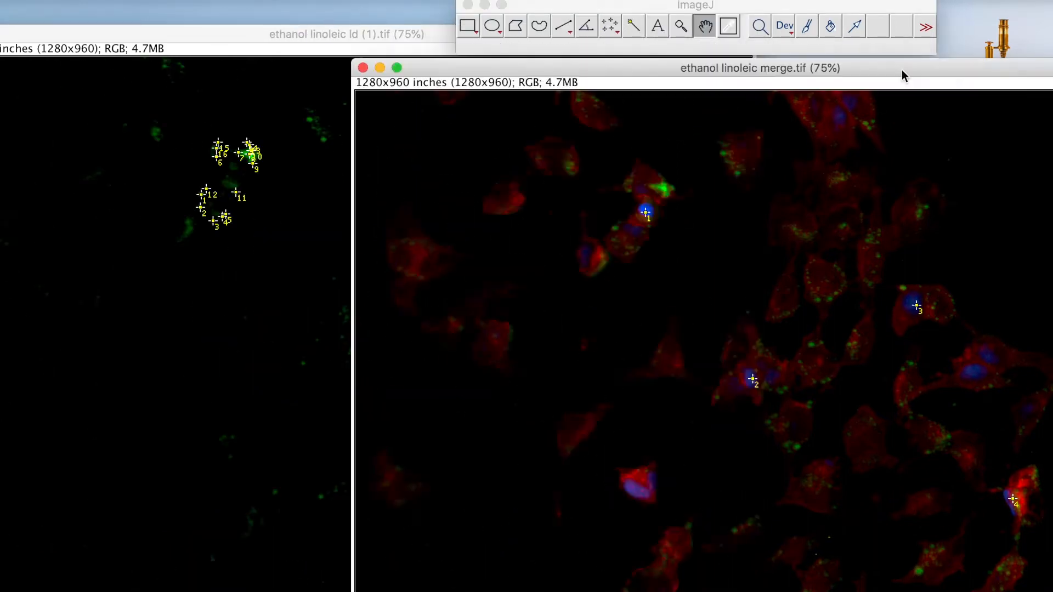
drag(294, 34, 114, 49)
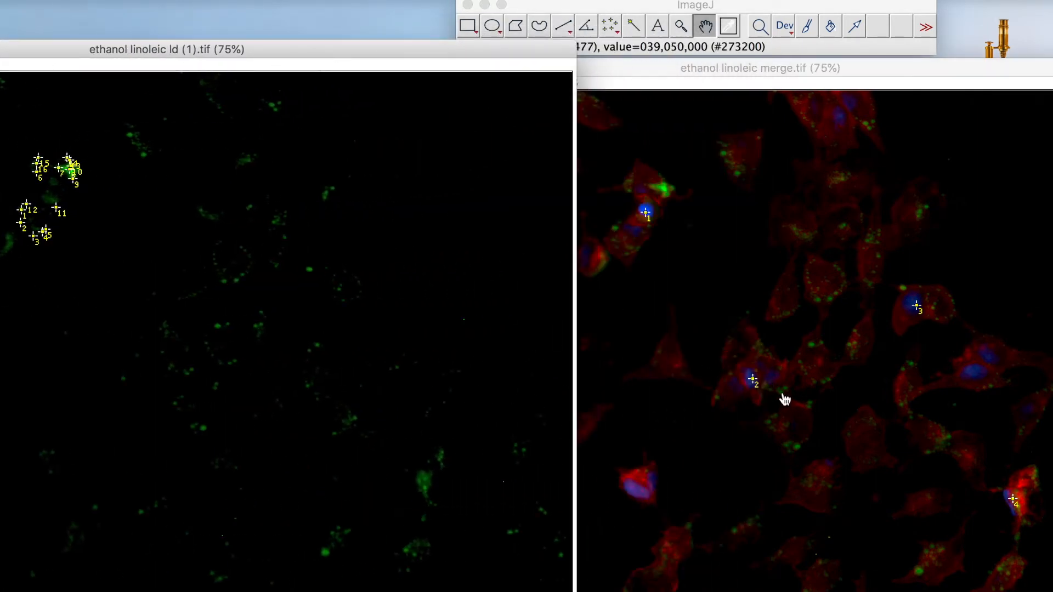
Mark the lipid droplets of the next cell, matching nucleus 2 in the merge image, with Multi-point markers in the ld image.
click(681, 26)
click(181, 363)
click(177, 357)
click(167, 371)
drag(308, 46, 486, 52)
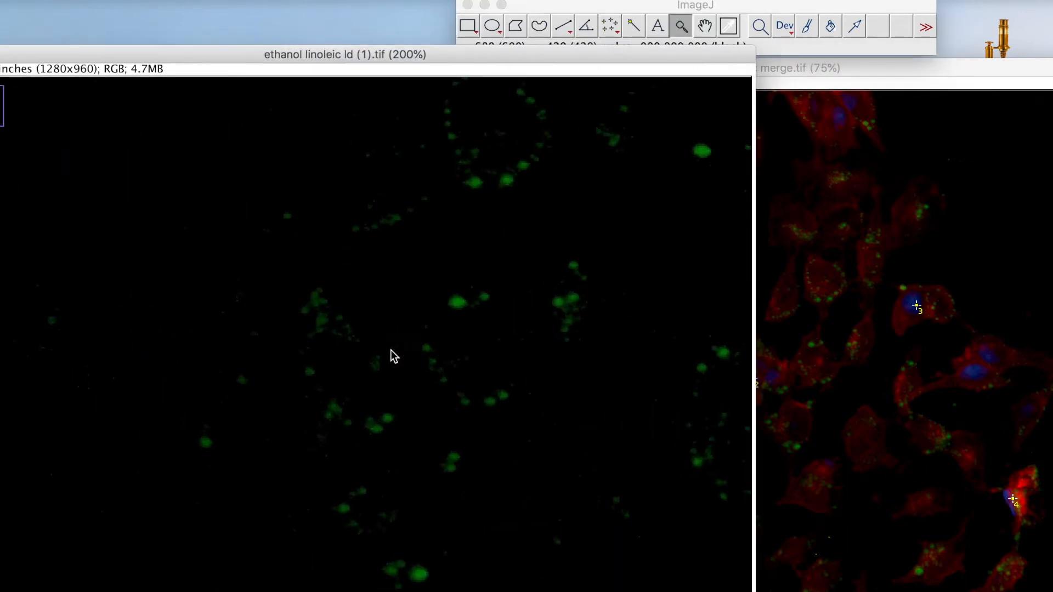
click(336, 380)
click(610, 26)
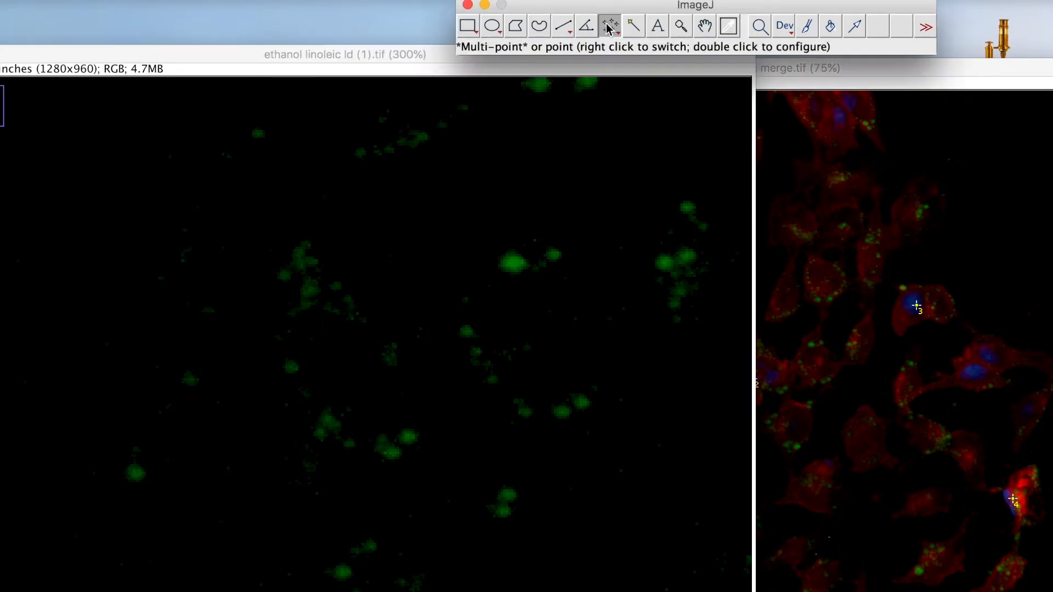
click(393, 456)
click(328, 421)
click(320, 436)
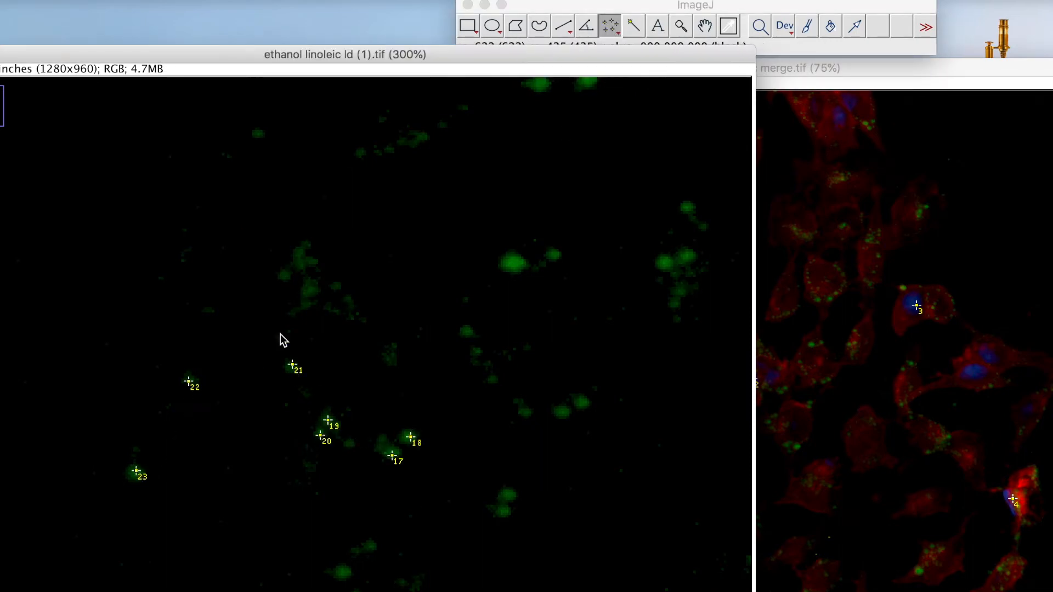
click(308, 290)
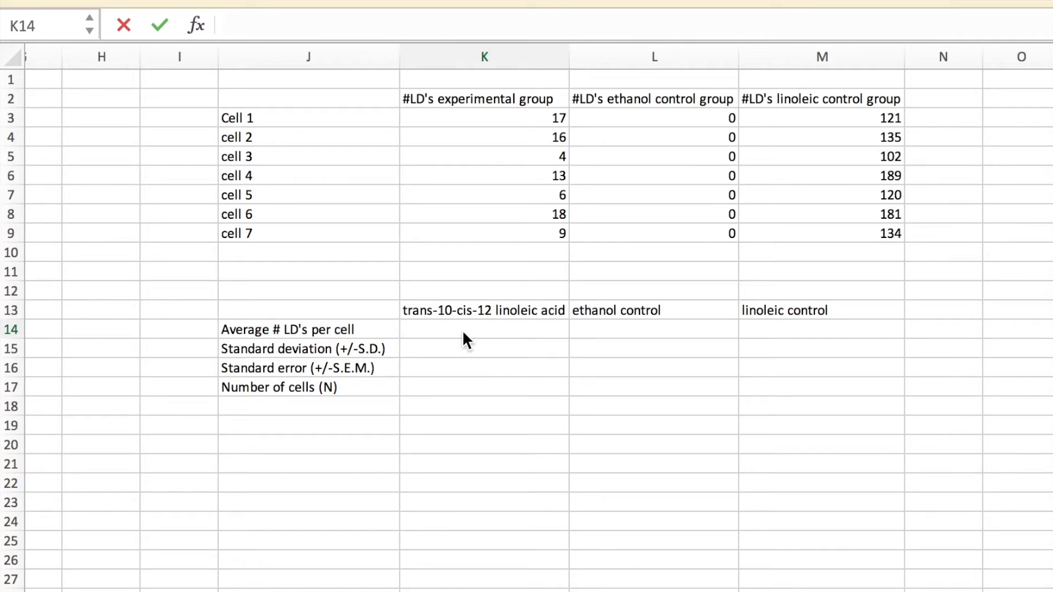
In K14, calculate the average number of LDs per cell for the experimental group with =AVERAGE(K3:K9).
click(444, 327)
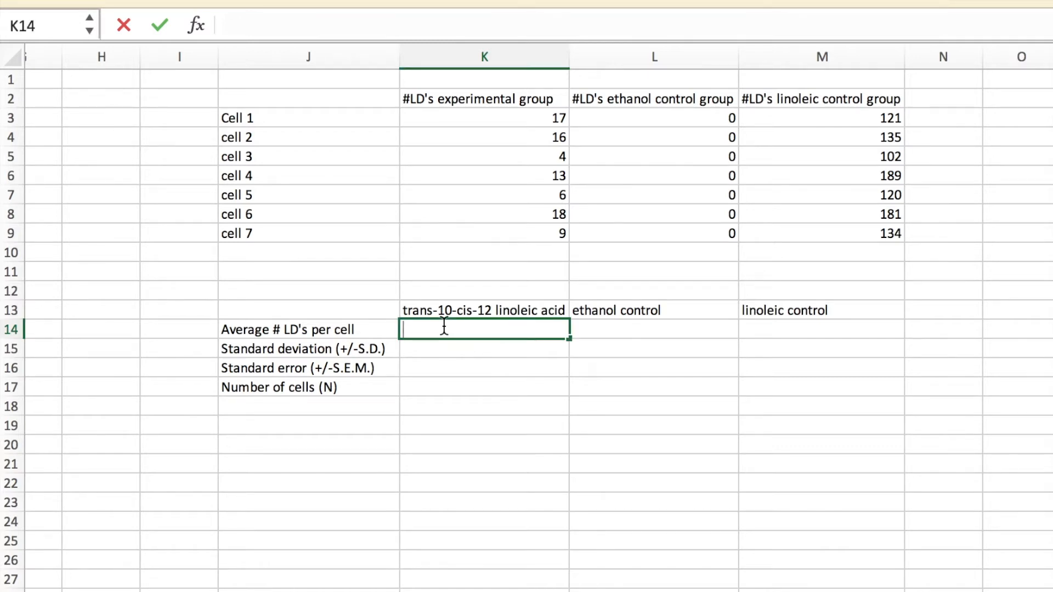
text(=aver)
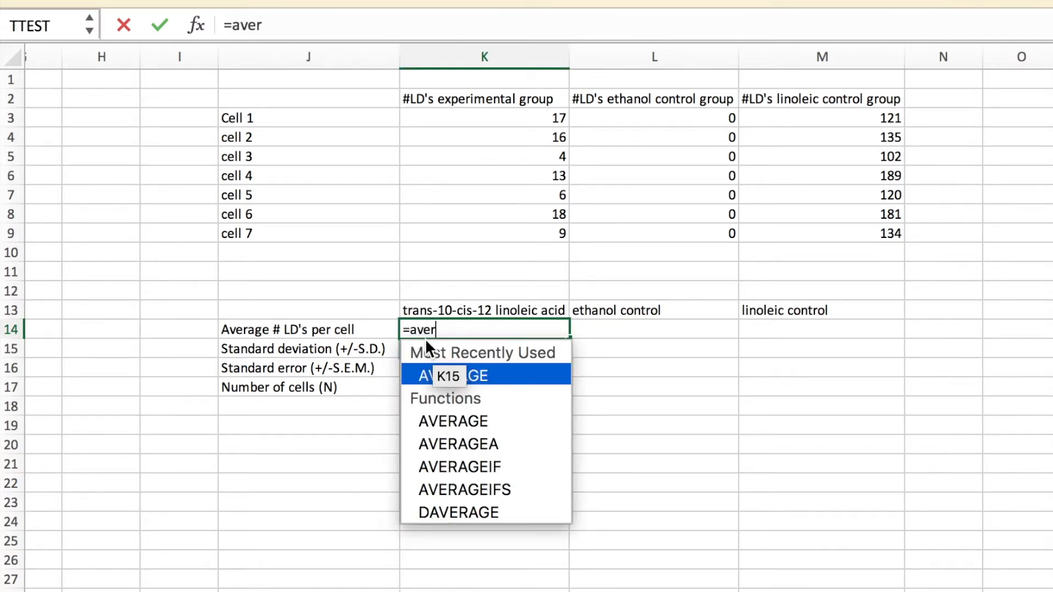
double_click(451, 420)
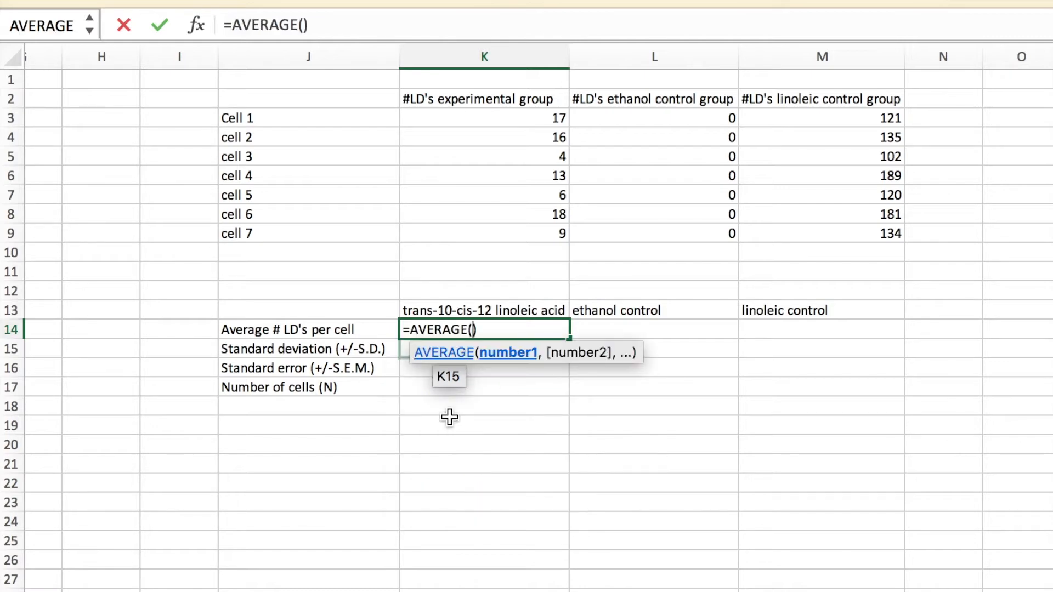
drag(554, 117, 558, 232)
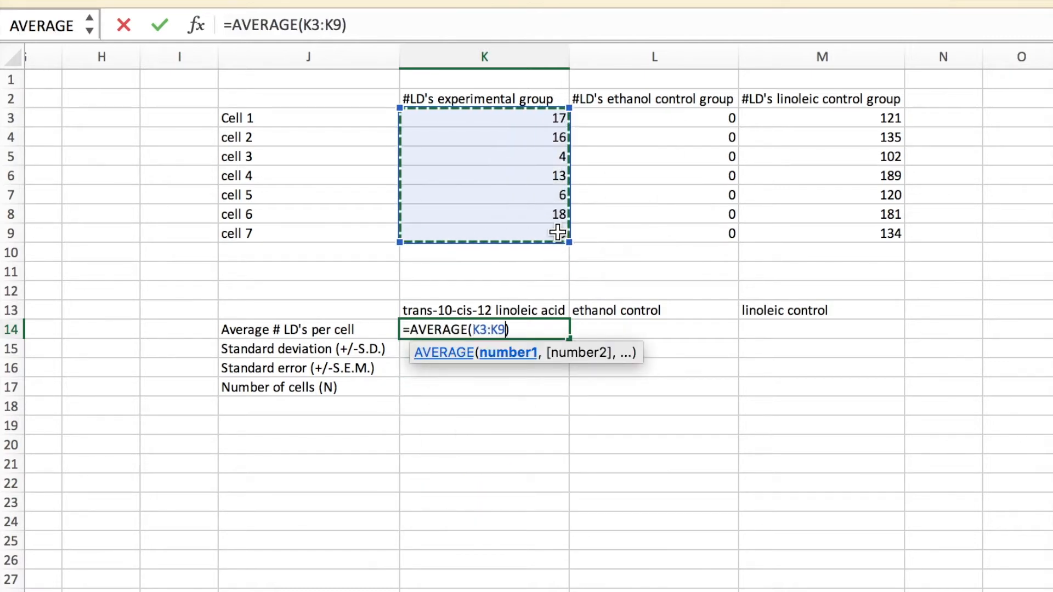
key(Return)
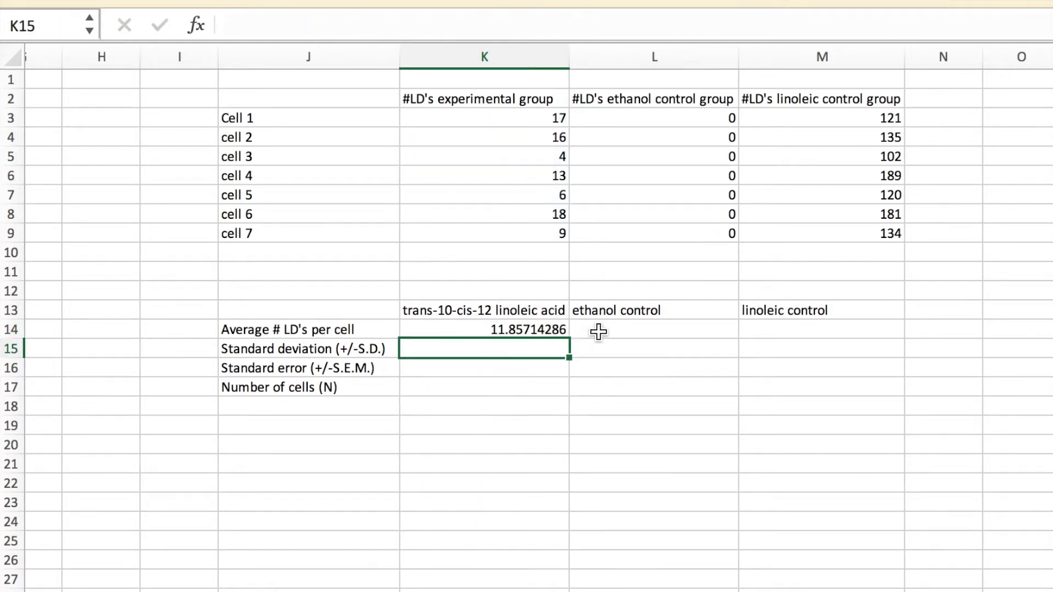
In L14, calculate the ethanol control group's average LDs per cell with =AVERAGE(L3:L9).
click(598, 331)
text(=av)
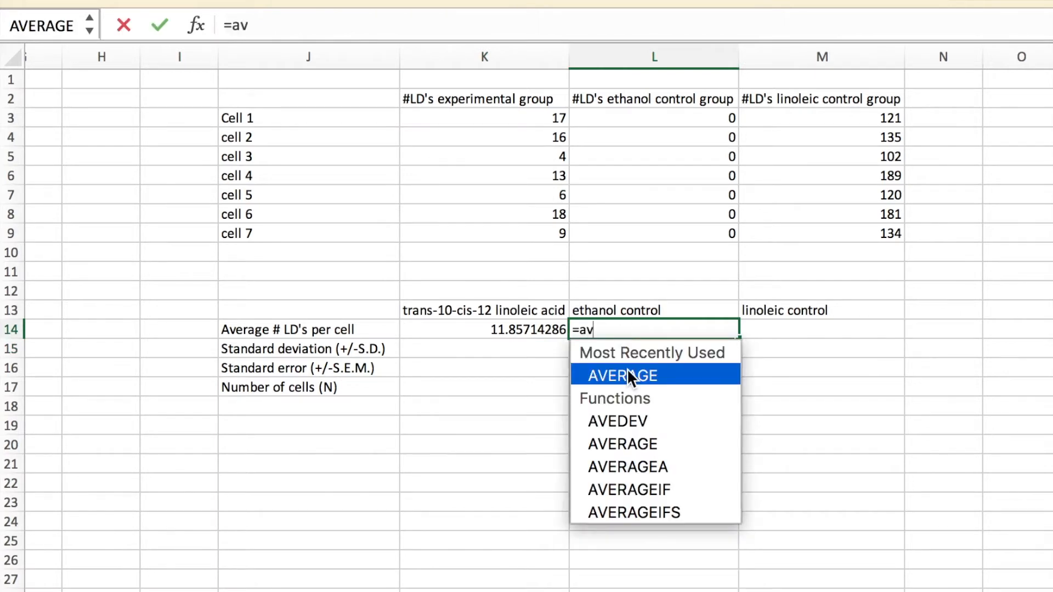
click(631, 378)
drag(719, 118, 719, 236)
key(Return)
In M14, calculate the linoleic control group's average LDs per cell with =AVERAGE(M3:M9).
click(799, 327)
text(=av)
click(796, 442)
drag(878, 117, 884, 230)
key(Return)
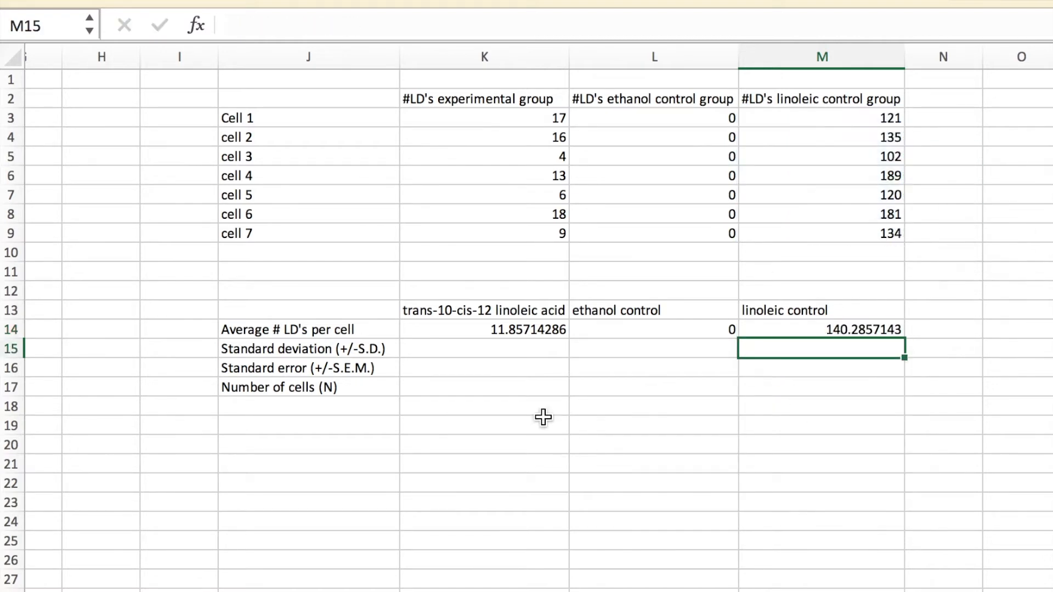
In K15, calculate the experimental group's standard deviation with =STDEV(K3:K9).
click(492, 354)
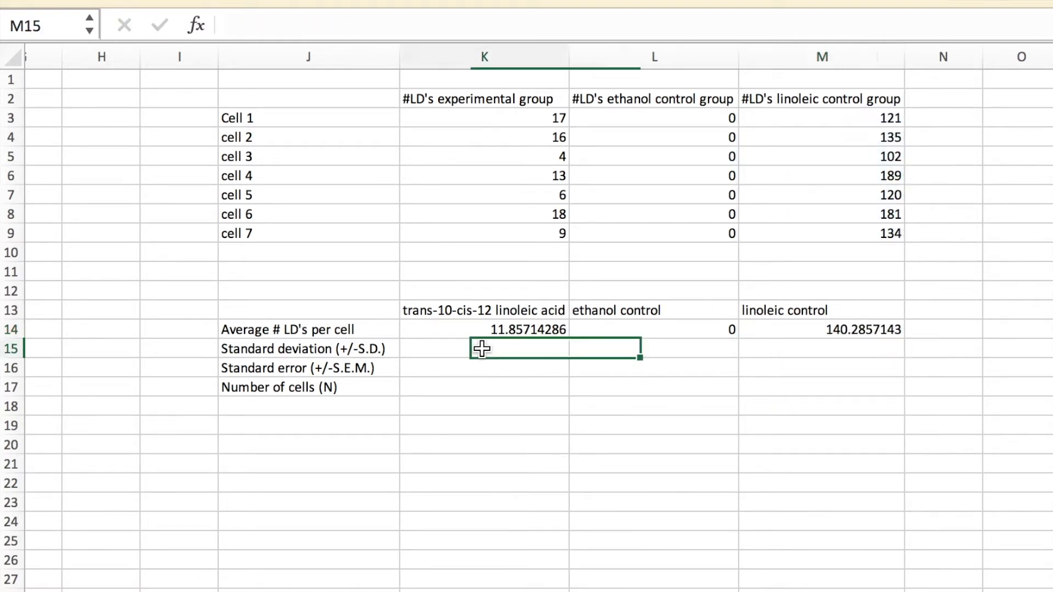
text(=)
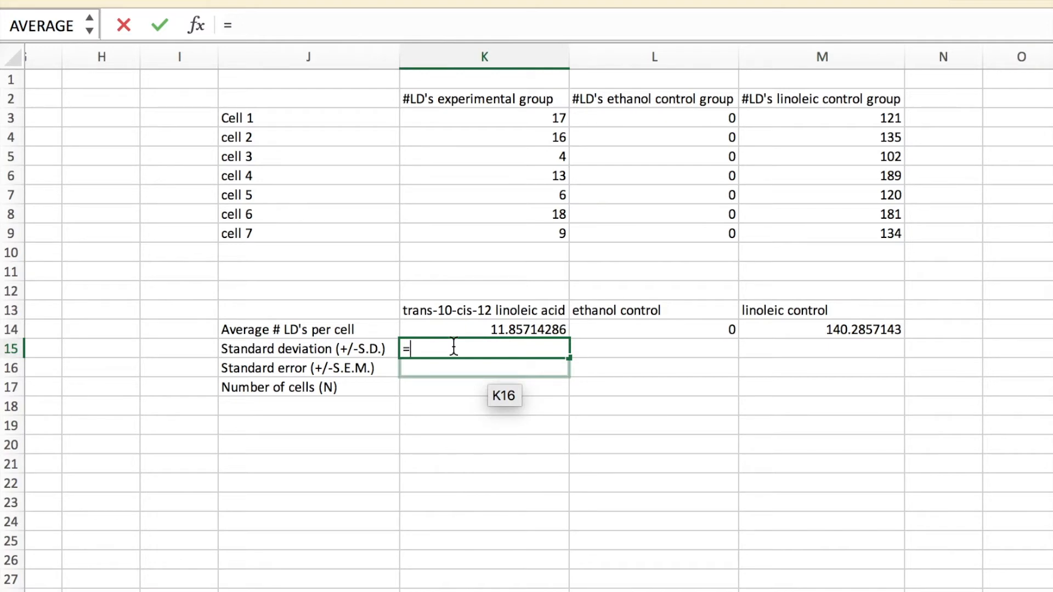
text(st)
double_click(442, 395)
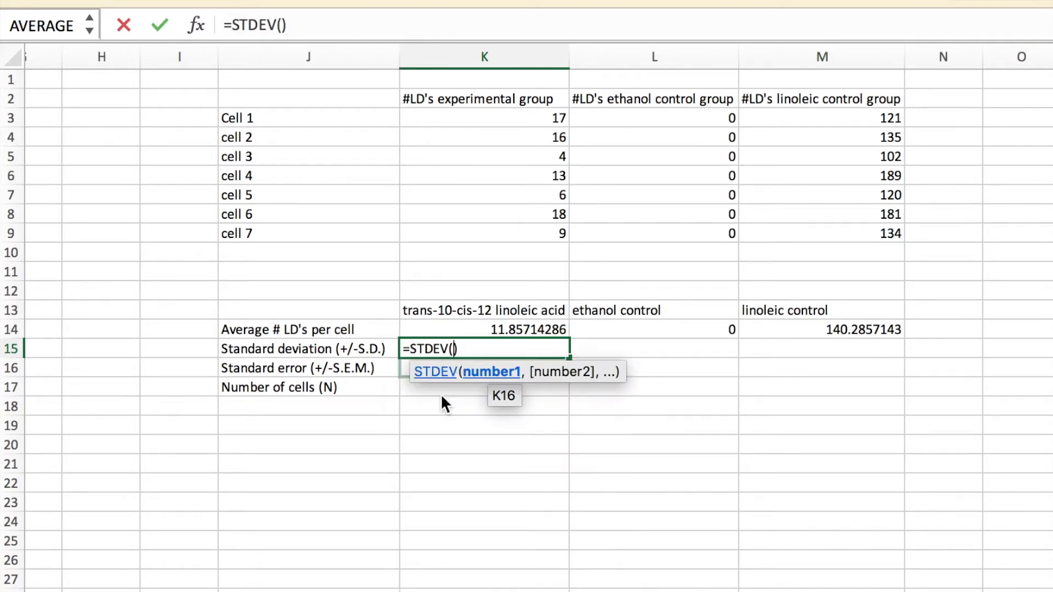
drag(545, 110, 546, 229)
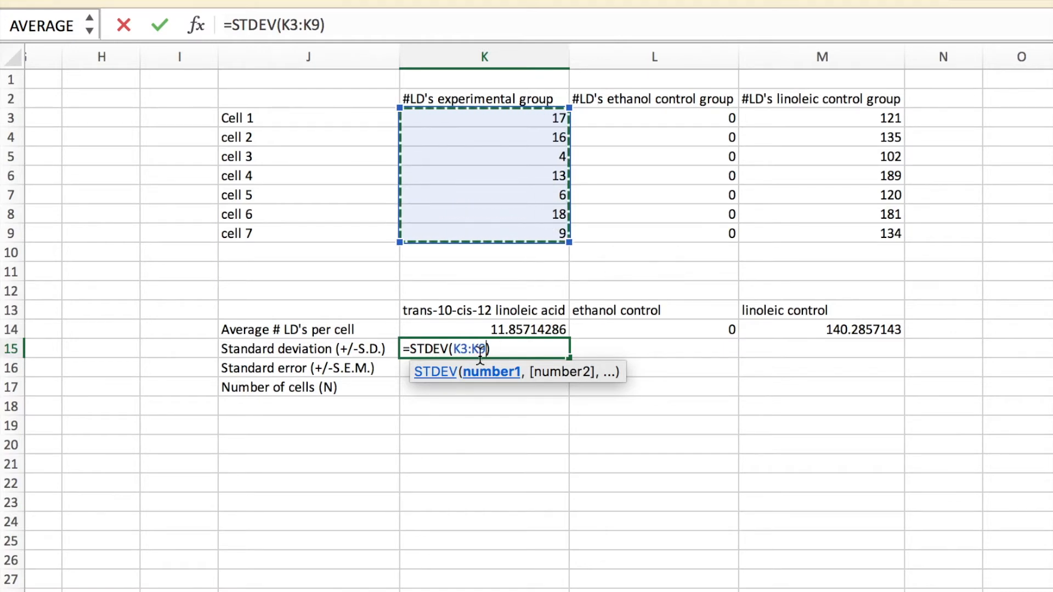
key(Return)
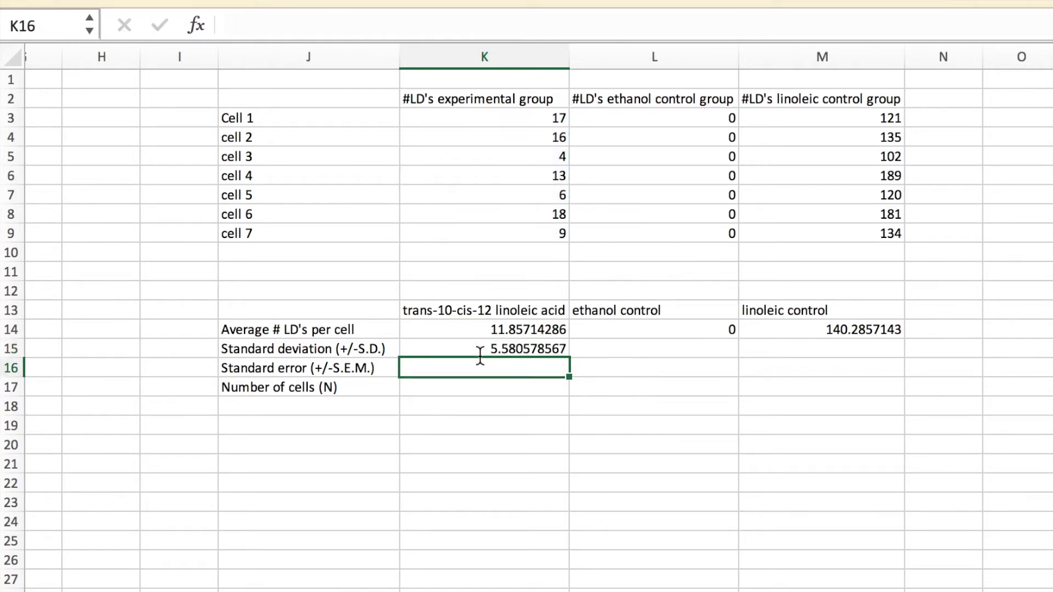
In L15, calculate the ethanol control group's standard deviation with =STDEV(L3:L9).
click(629, 350)
text(=s)
double_click(647, 396)
drag(680, 118, 692, 229)
key(Return)
In M15, calculate the linoleic control group's standard deviation with =STDEV(M3:M9).
click(846, 349)
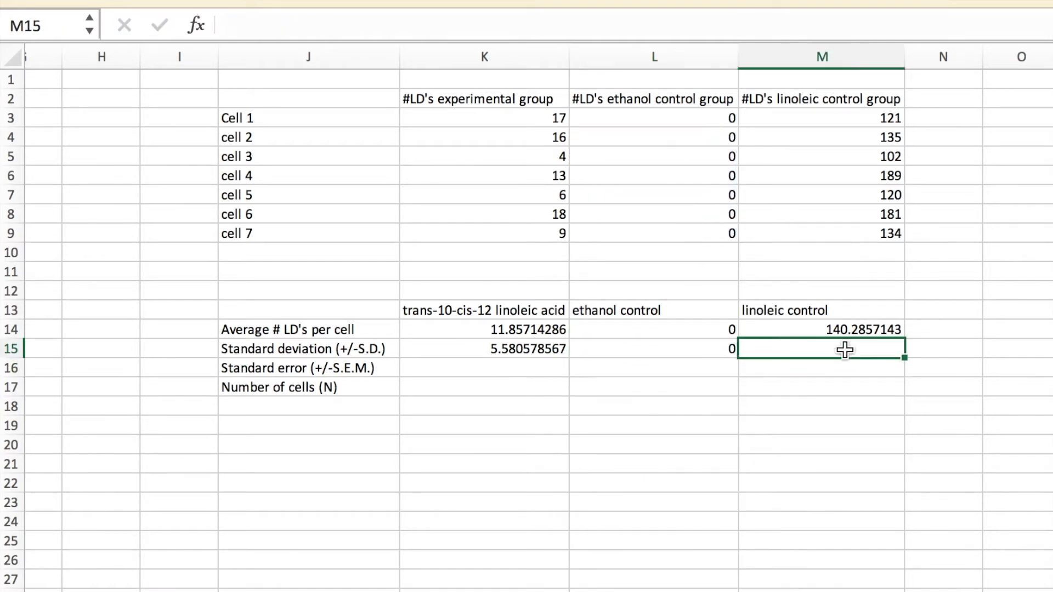
text(=s)
double_click(796, 395)
drag(865, 122, 870, 229)
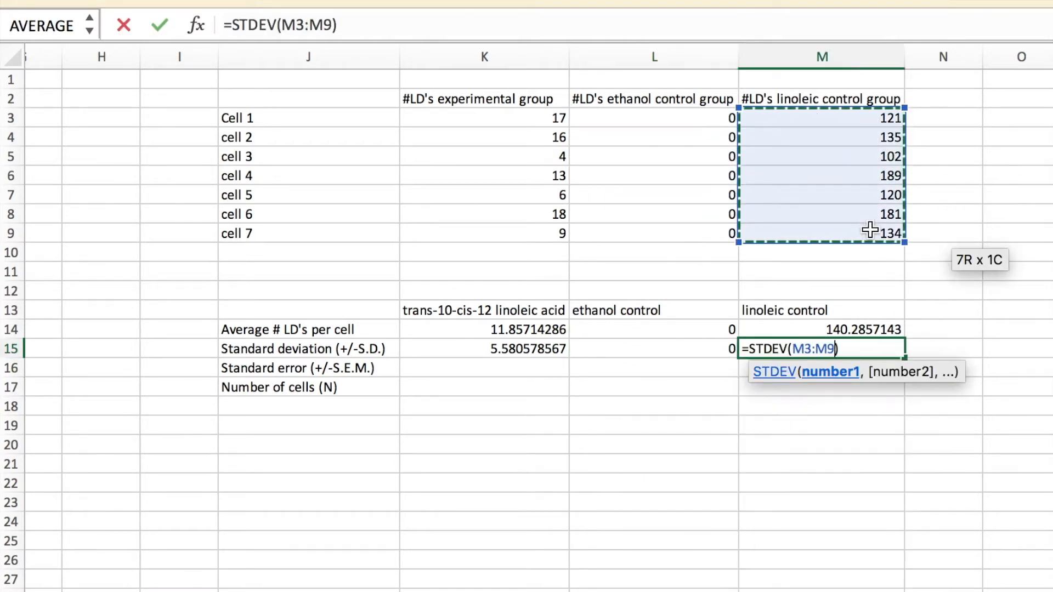
key(Return)
Enter 7 as the number of cells (N) for all three groups in K17, L17 and M17.
click(548, 387)
text(7)
click(623, 393)
text(7)
click(777, 391)
text(7)
In K16, calculate the standard error for trans-10-cis-12 linoleic acid with =K15/SQRT(K17).
click(527, 365)
text(=)
click(527, 352)
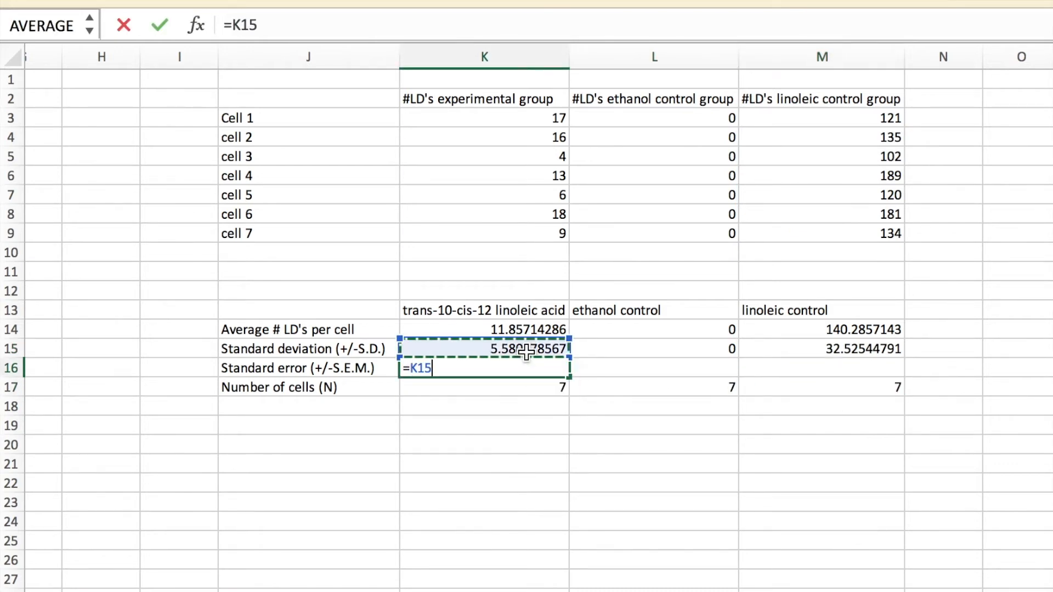
text(/)
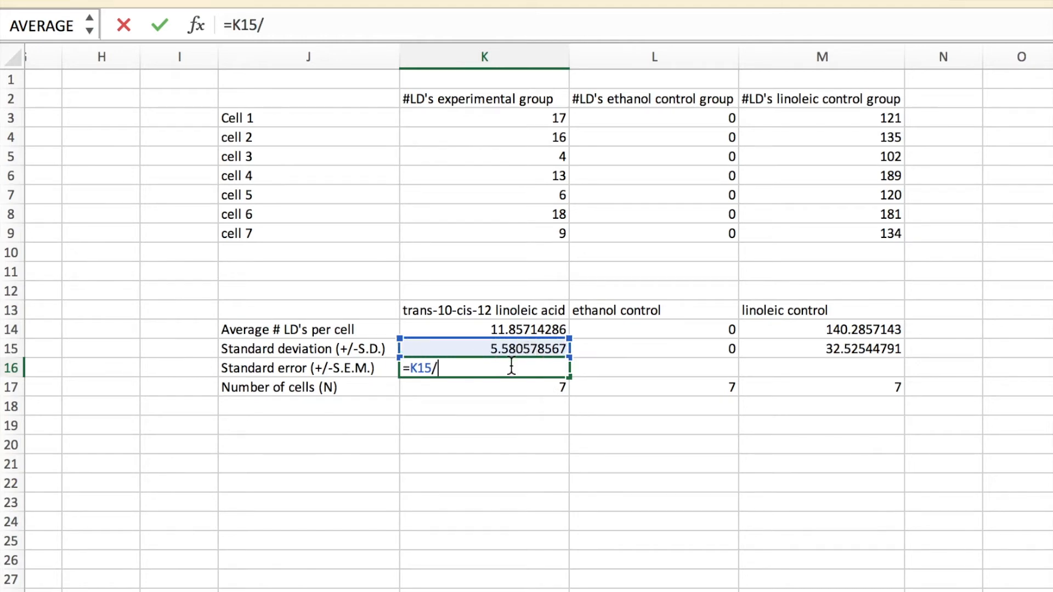
text(sq)
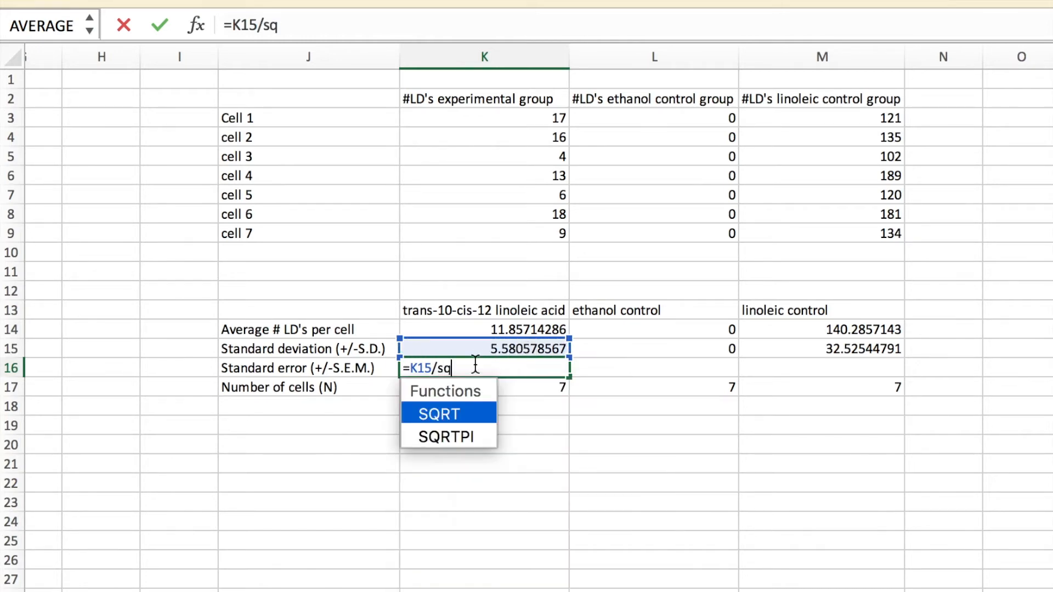
double_click(436, 417)
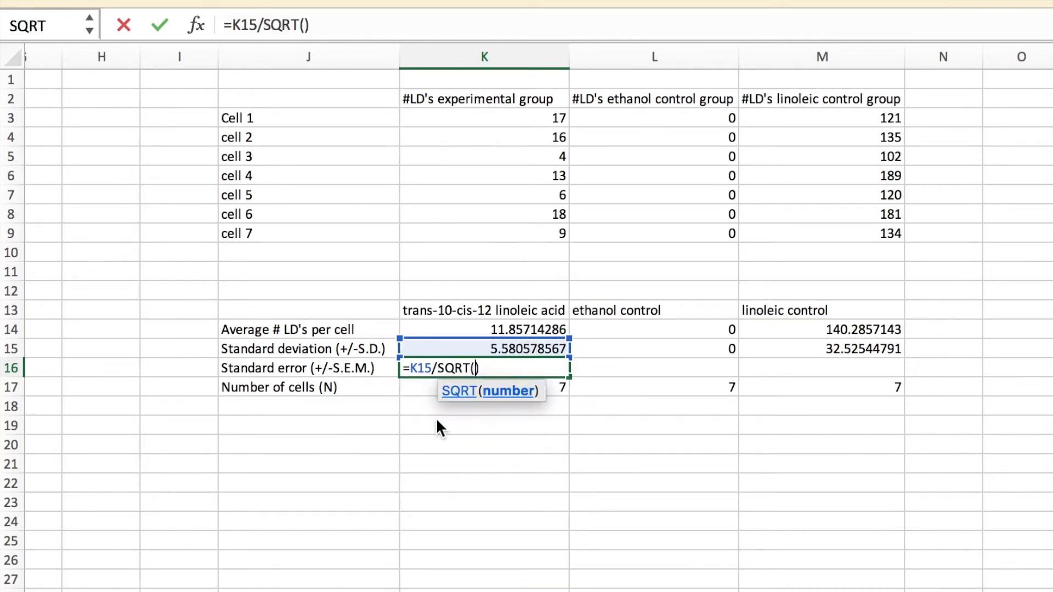
click(560, 388)
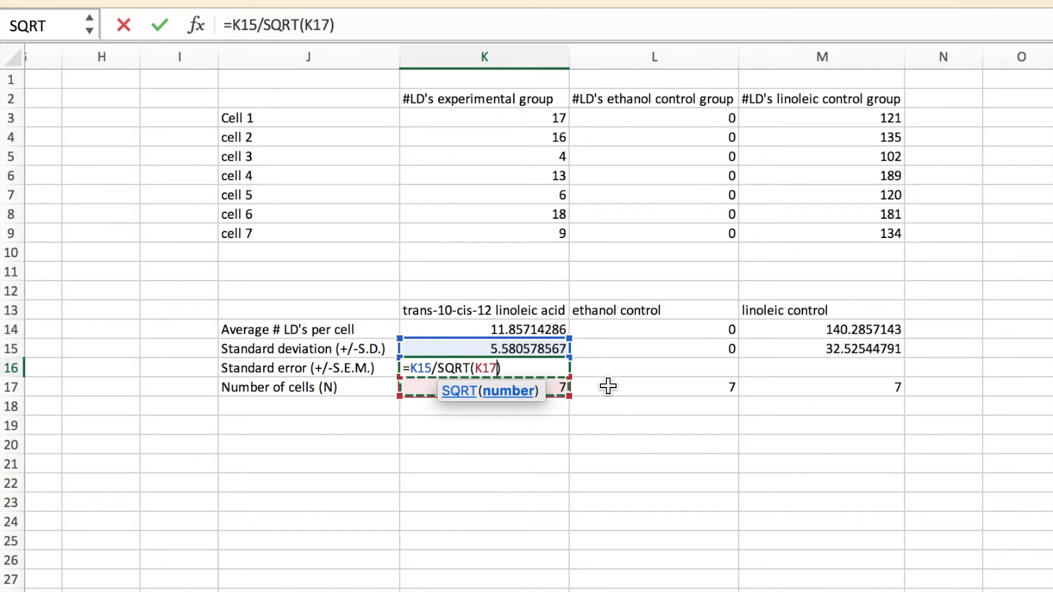
key(Return)
In L16, calculate the ethanol control's standard error with =L15/SQRT(L17).
click(630, 366)
text(=)
click(631, 350)
text(/s)
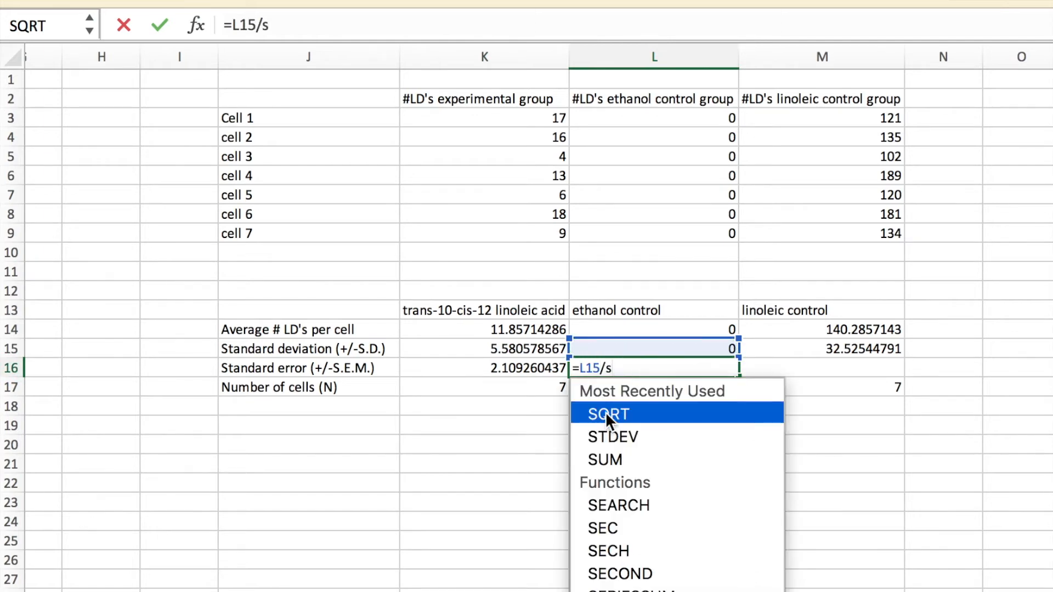
double_click(609, 412)
click(730, 390)
In M16, calculate the linoleic control's standard error with =M15/SQRT(M17).
click(811, 369)
text(=)
click(823, 350)
text(/sq)
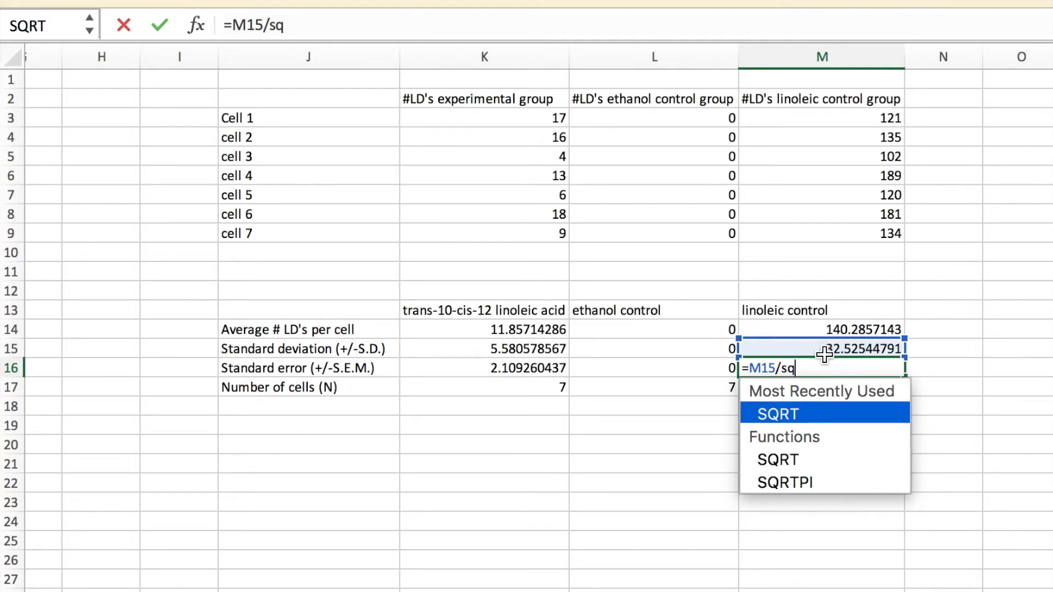
double_click(805, 413)
click(899, 387)
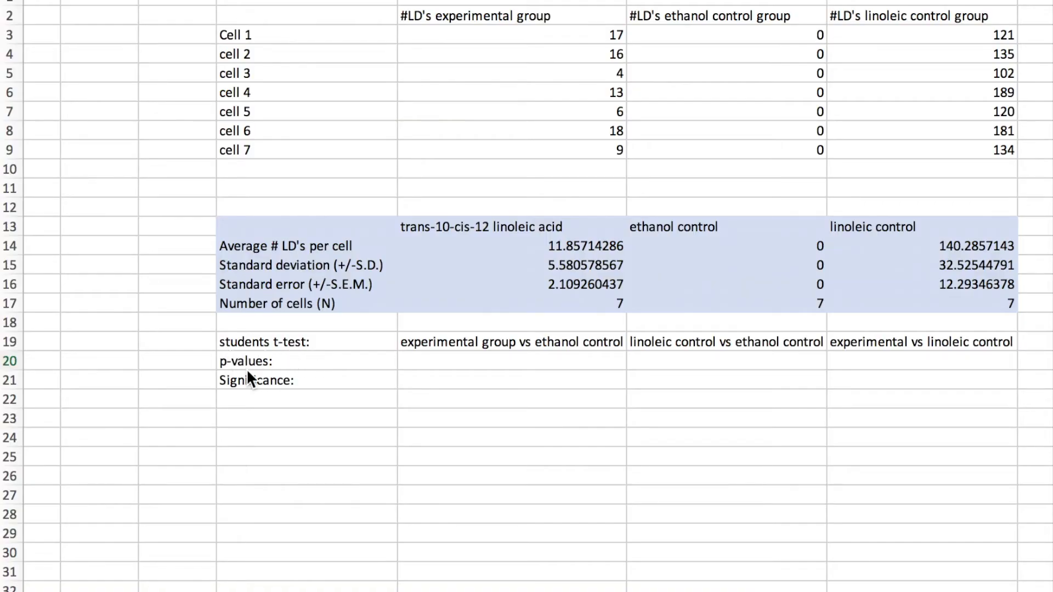
In K20, calculate the experimental group vs ethanol control p-value with =TTEST(K3:K9,L3:L9,2,2).
click(443, 361)
text(=t)
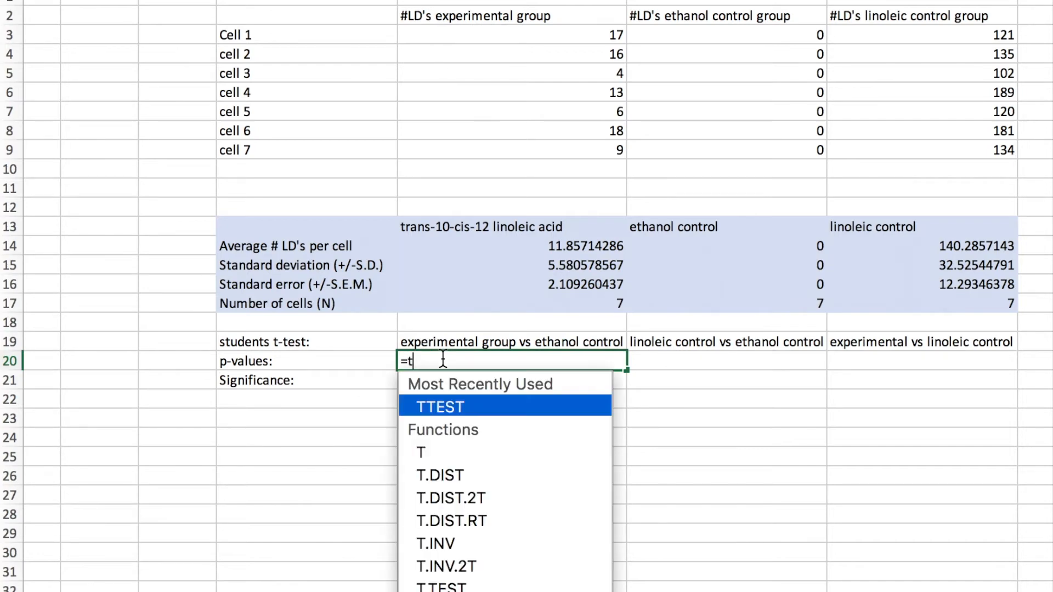
double_click(439, 408)
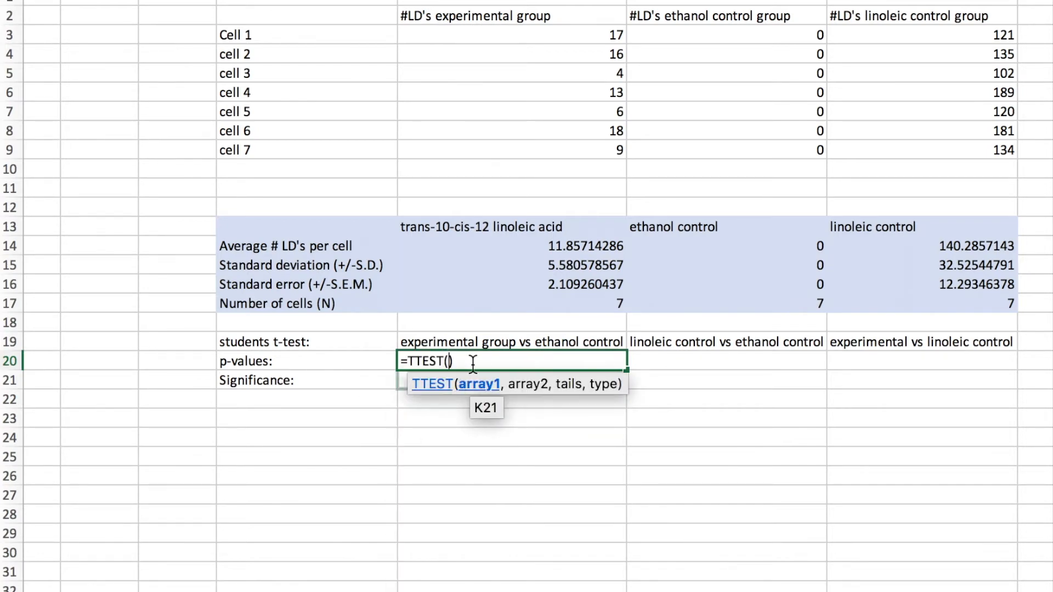
drag(536, 35, 544, 149)
text(,)
click(707, 37)
drag(708, 37, 710, 142)
text(,2,2)
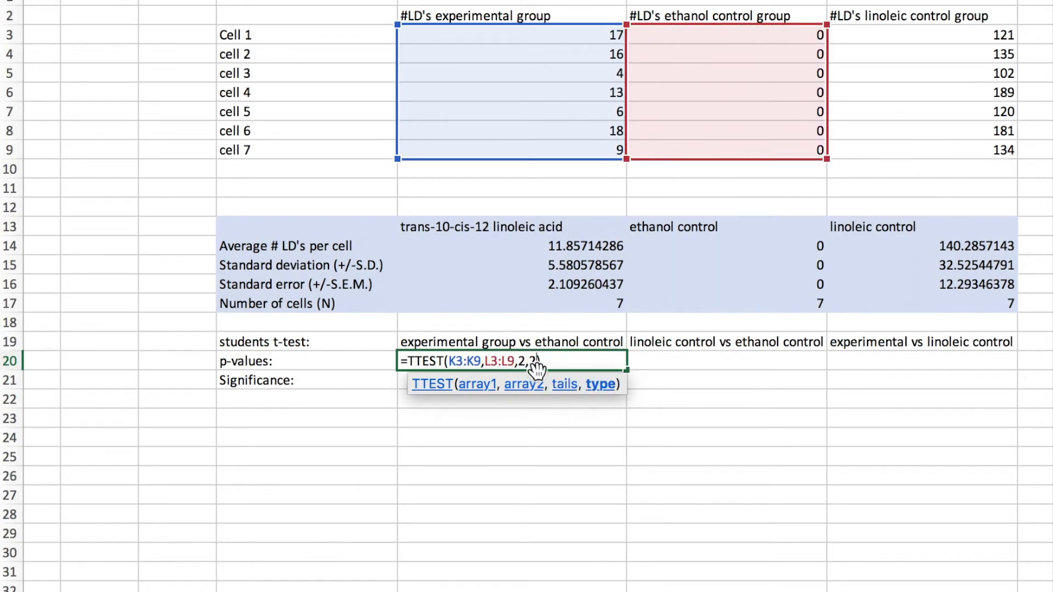
key(Return)
In L20, calculate the linoleic control vs ethanol control p-value with =TTEST(M3:M9,L3:L9,2,2).
click(684, 362)
text(=t)
double_click(682, 406)
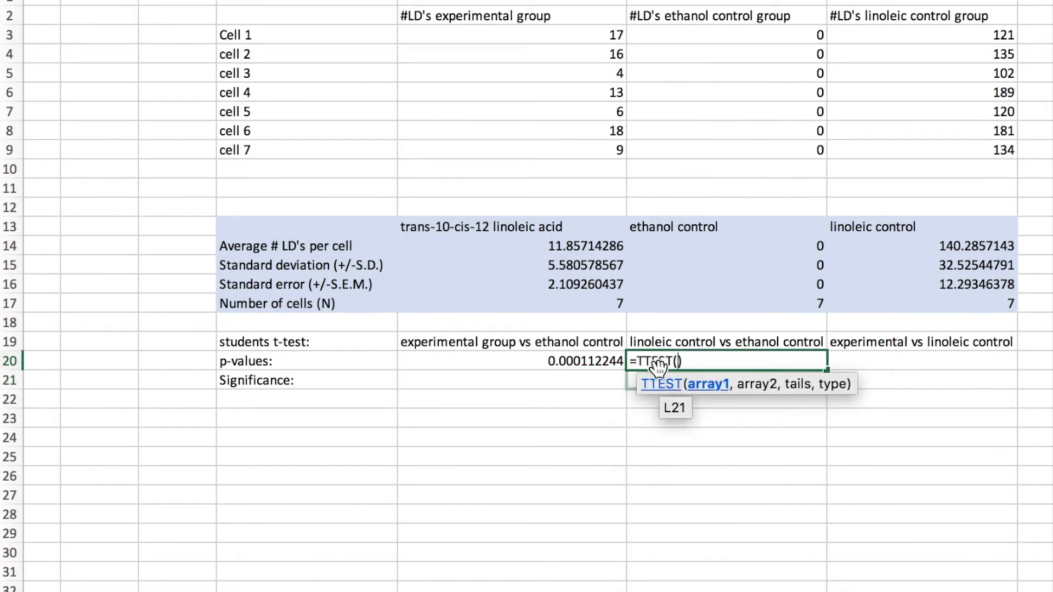
drag(957, 37, 964, 149)
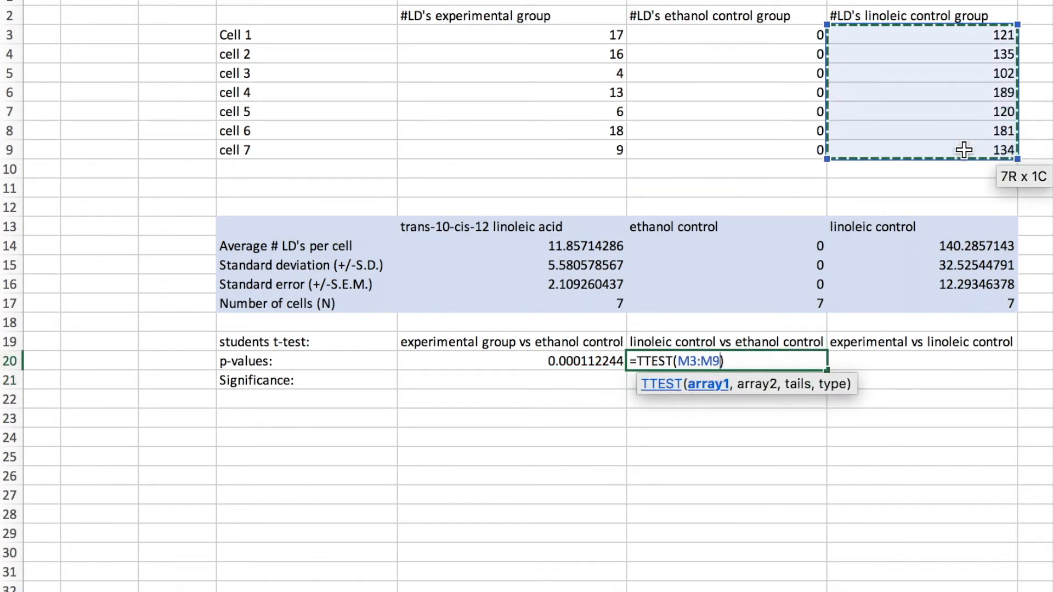
text(,)
drag(726, 40, 732, 156)
text(,2,2)
key(Return)
In M20, calculate the experimental vs linoleic control p-value with =TTEST(K3:K9,M3:M9,2,2).
click(850, 361)
text(=)
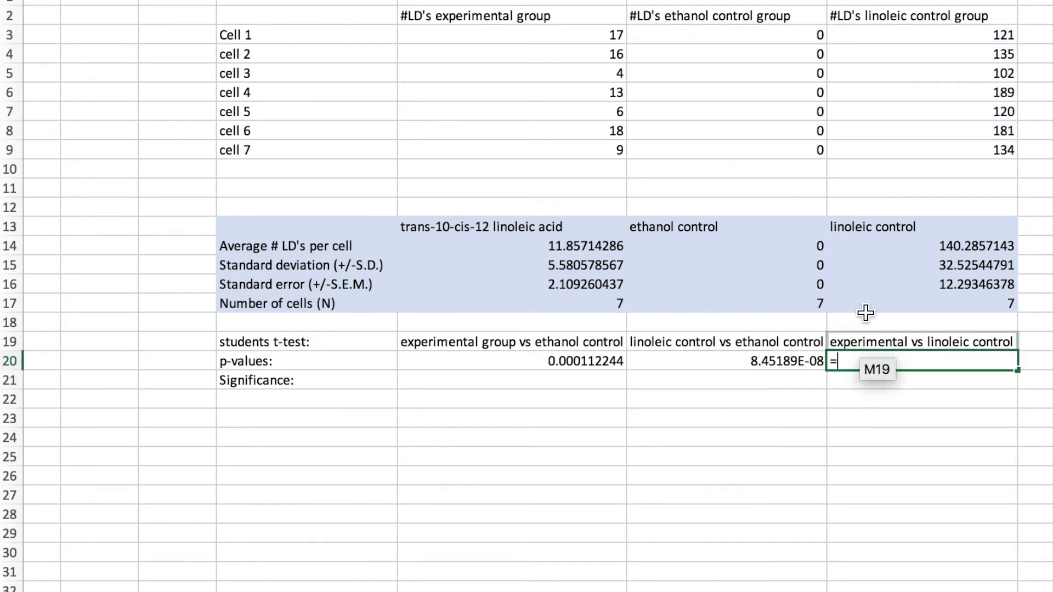
text(t)
double_click(866, 407)
drag(522, 36, 529, 157)
text(,)
drag(912, 42, 860, 155)
text(,2,2)
Fill in the Significance row with p-value<0.05 in K21 and p<0.05 in L21 and M21.
click(544, 382)
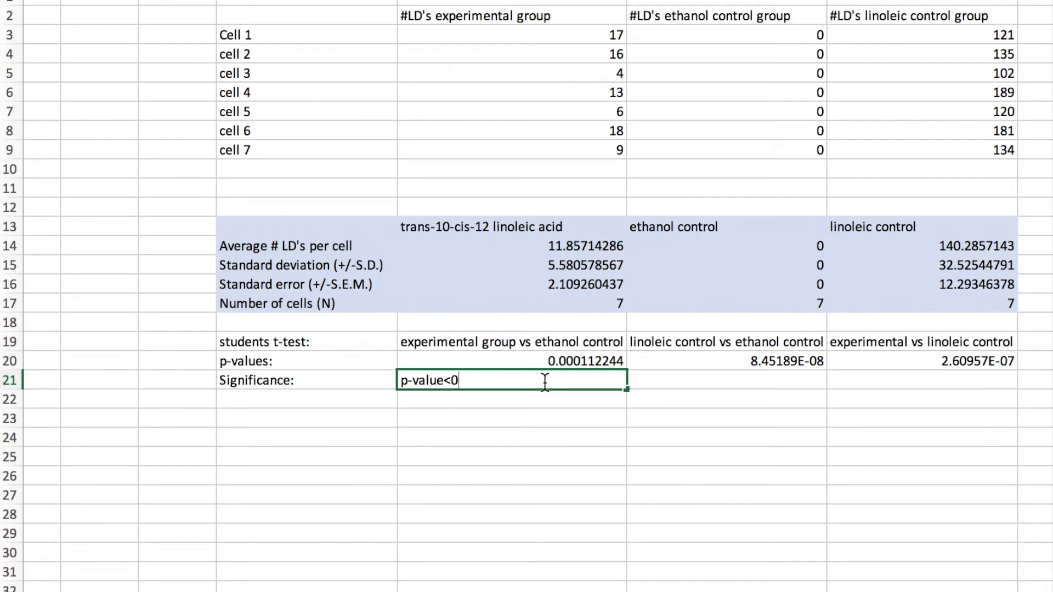
click(680, 383)
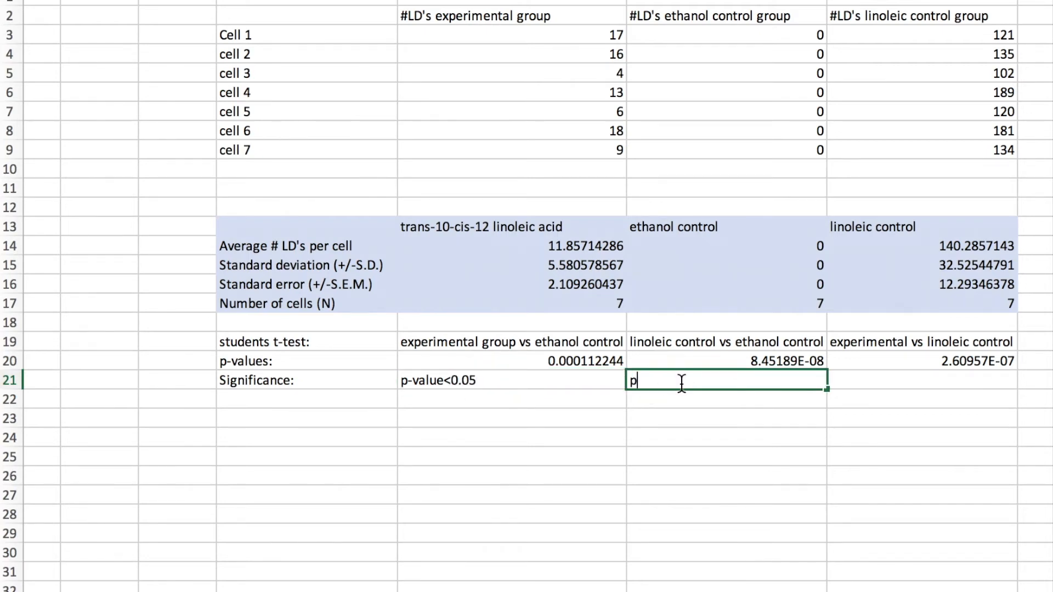
click(847, 384)
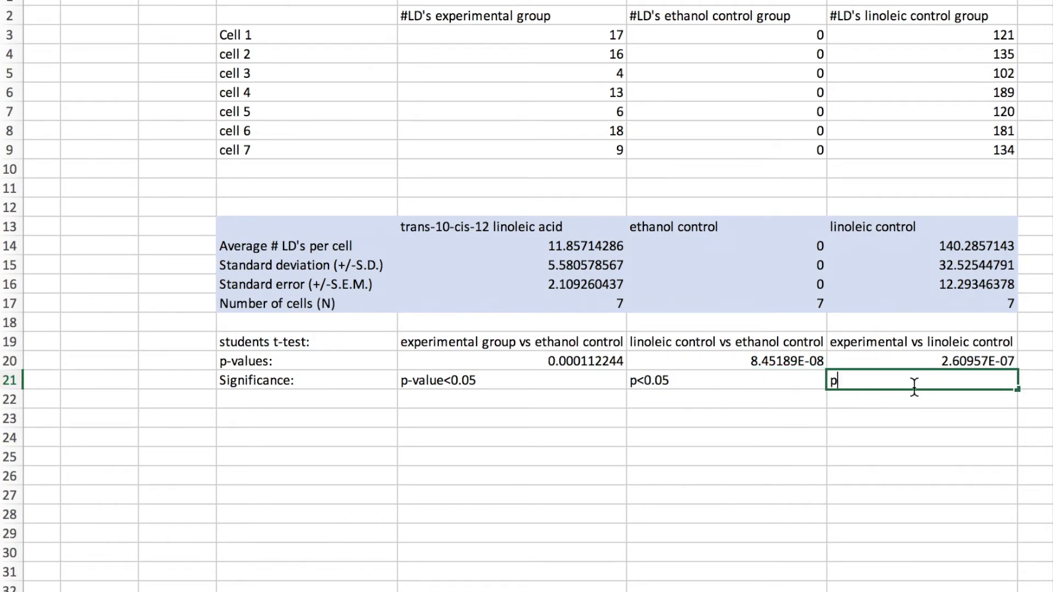
text(p-value<0.05)
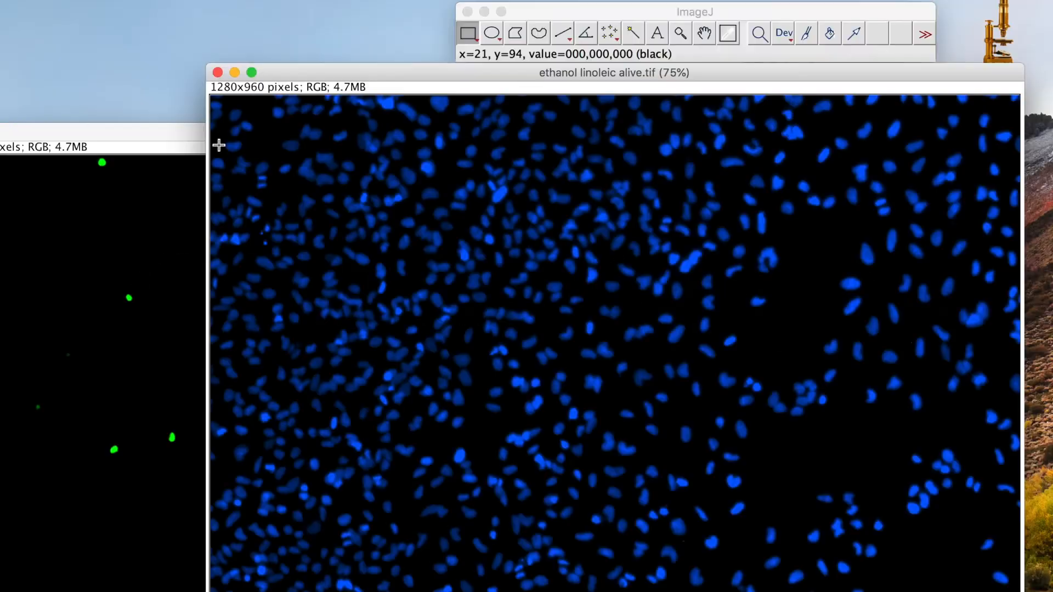
In ImageJ, mark the green dead cells in ethanol linoleic death.tif one by one with the Multi-point tool.
drag(185, 127, 294, 67)
click(610, 35)
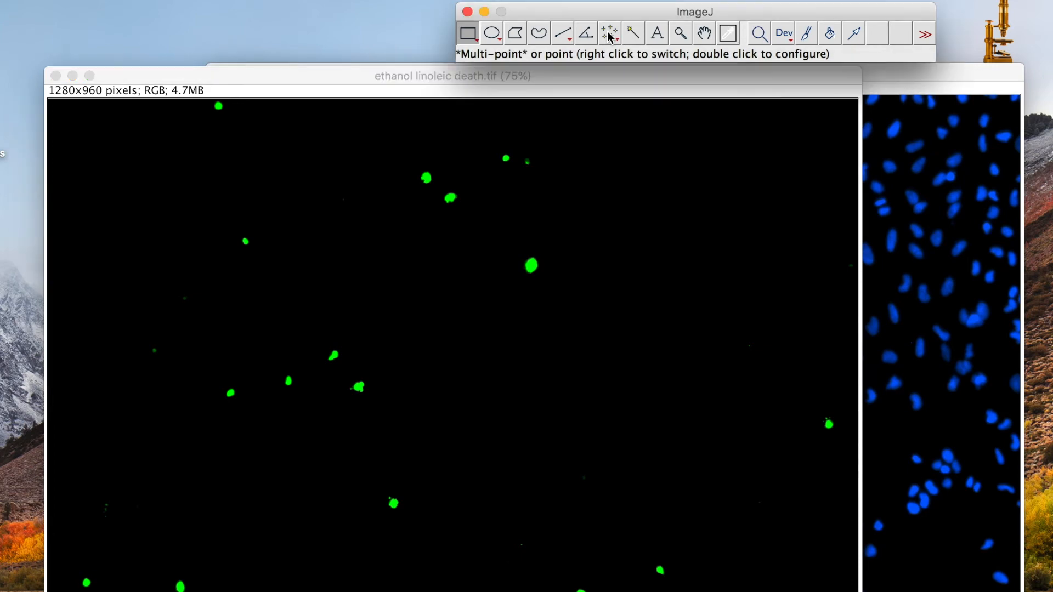
click(219, 106)
click(427, 178)
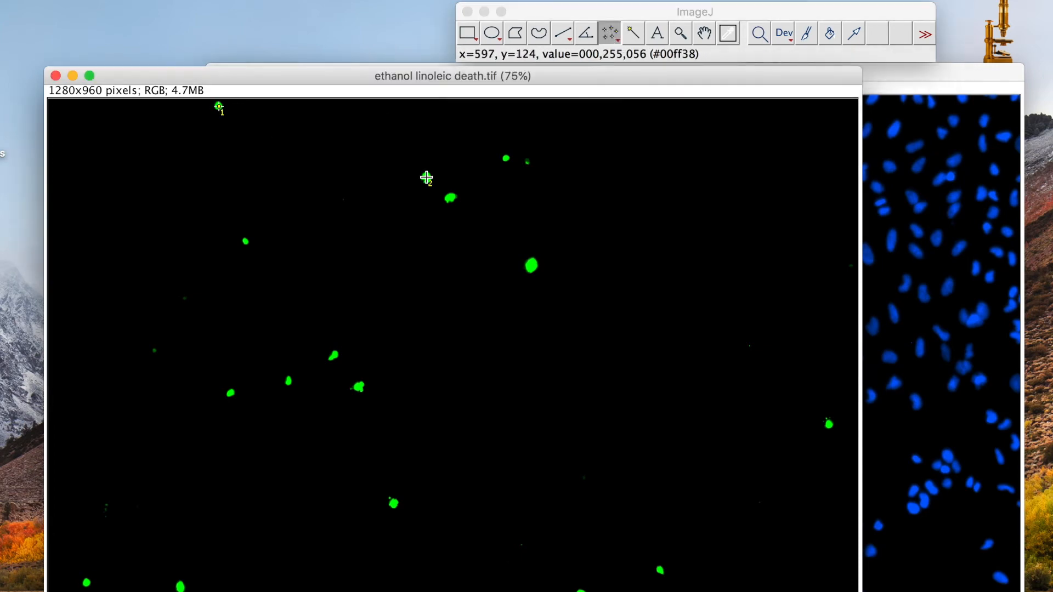
click(505, 158)
click(525, 162)
click(532, 266)
click(243, 242)
click(230, 393)
click(289, 380)
click(333, 356)
click(393, 504)
click(180, 585)
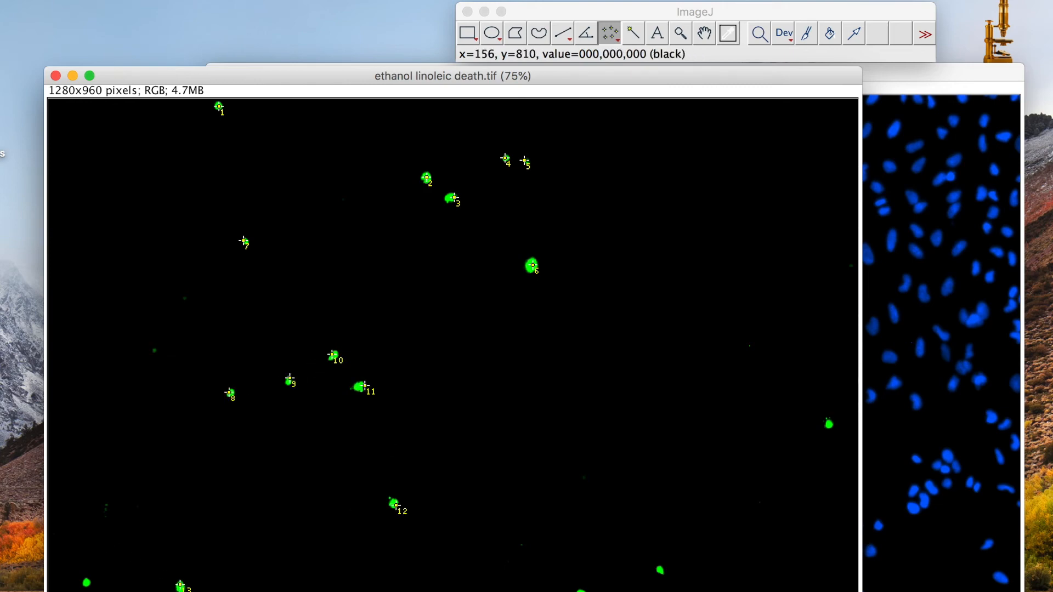
click(86, 584)
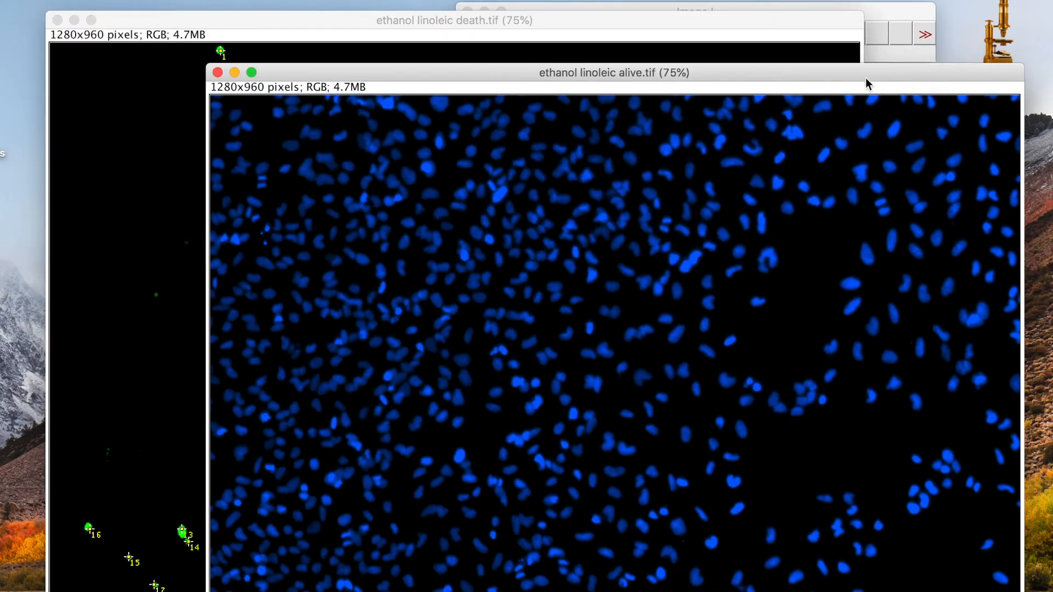
Bring ethanol linoleic alive.tif fully into view and start marking its blue nuclei with multi-point markers from the upper-left corner of the image.
drag(866, 79, 733, 25)
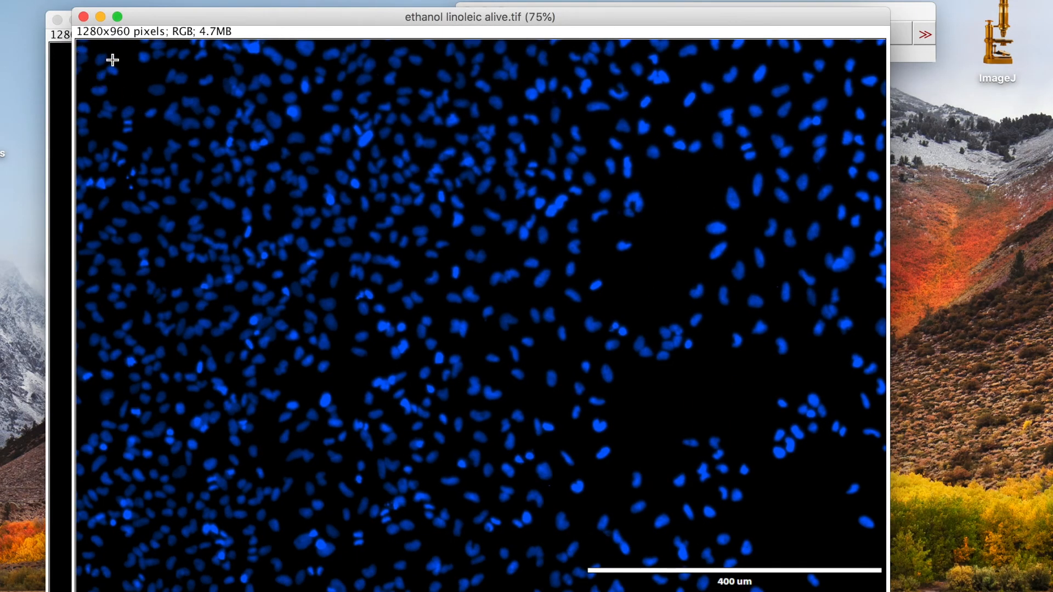
click(101, 57)
click(100, 73)
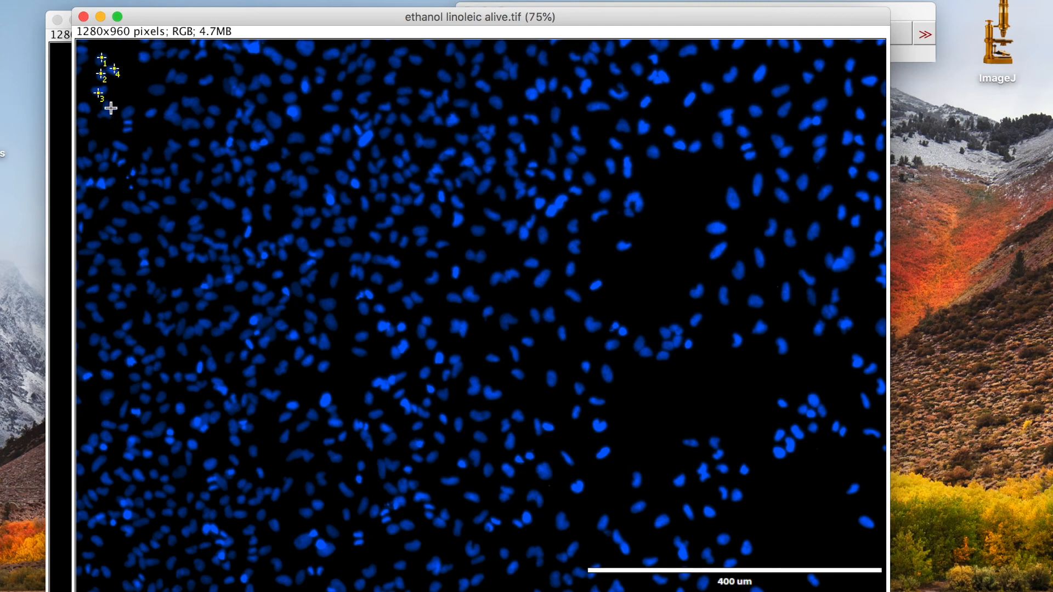
click(87, 110)
click(120, 147)
click(130, 112)
click(171, 154)
click(173, 146)
click(172, 111)
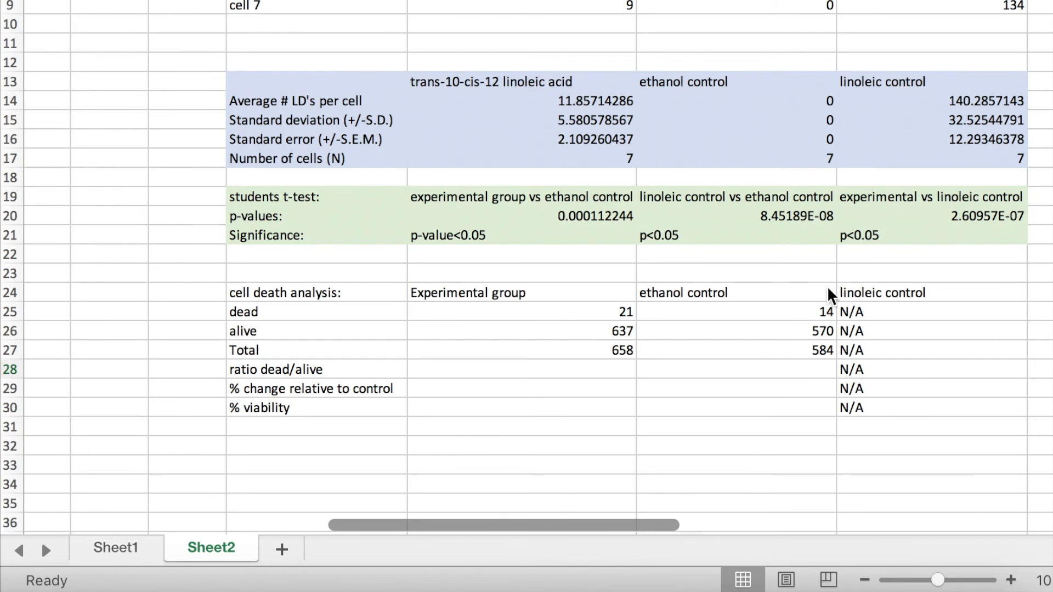
In the Excel cell death analysis, calculate the experimental group's dead/alive ratio in K28 with =K25/K26.
click(555, 370)
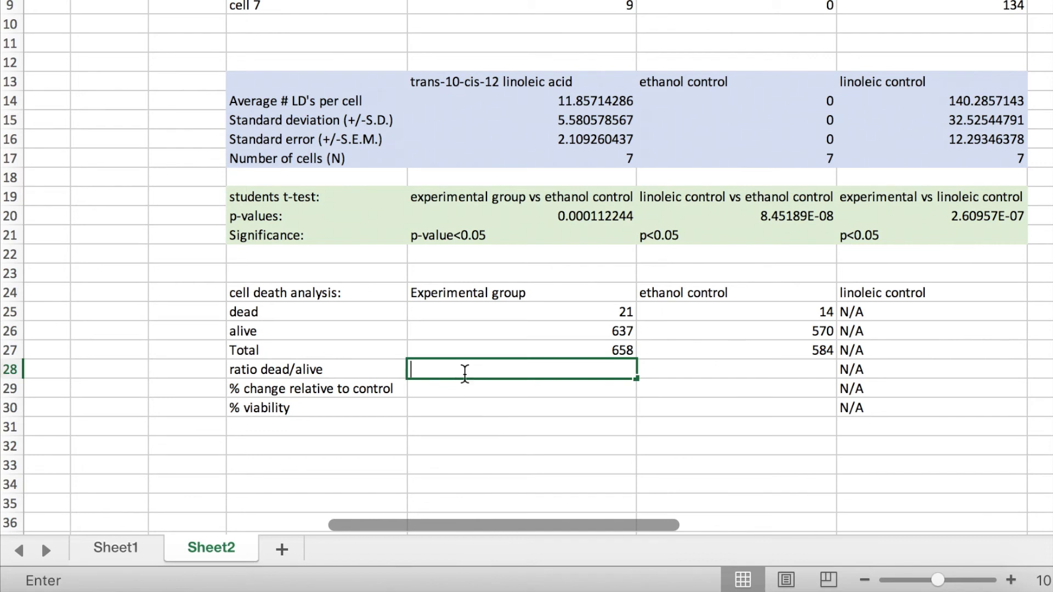
text(=)
click(562, 317)
click(562, 316)
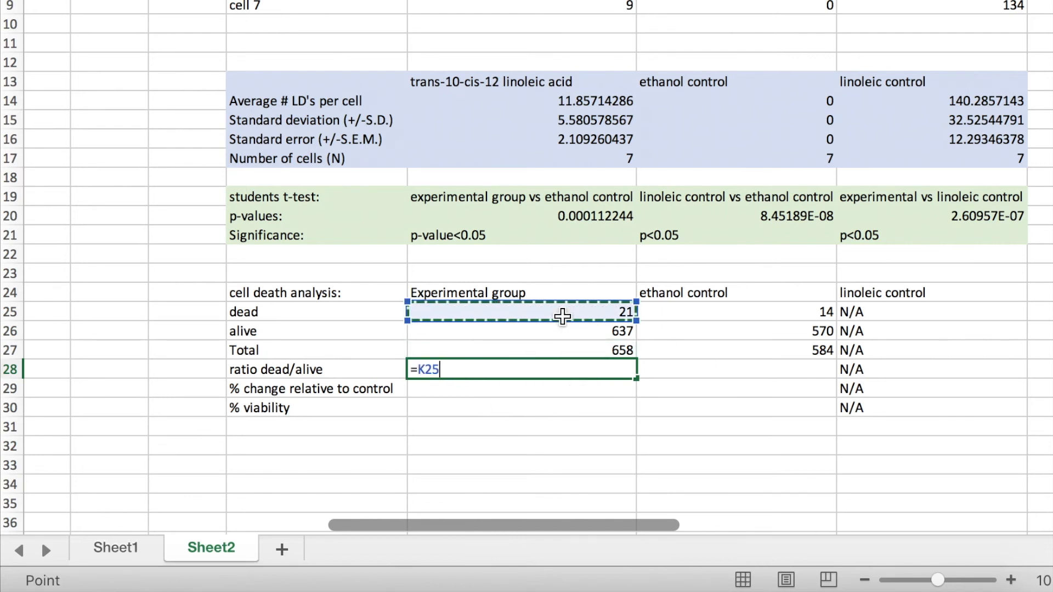
text(/)
click(555, 330)
key(Return)
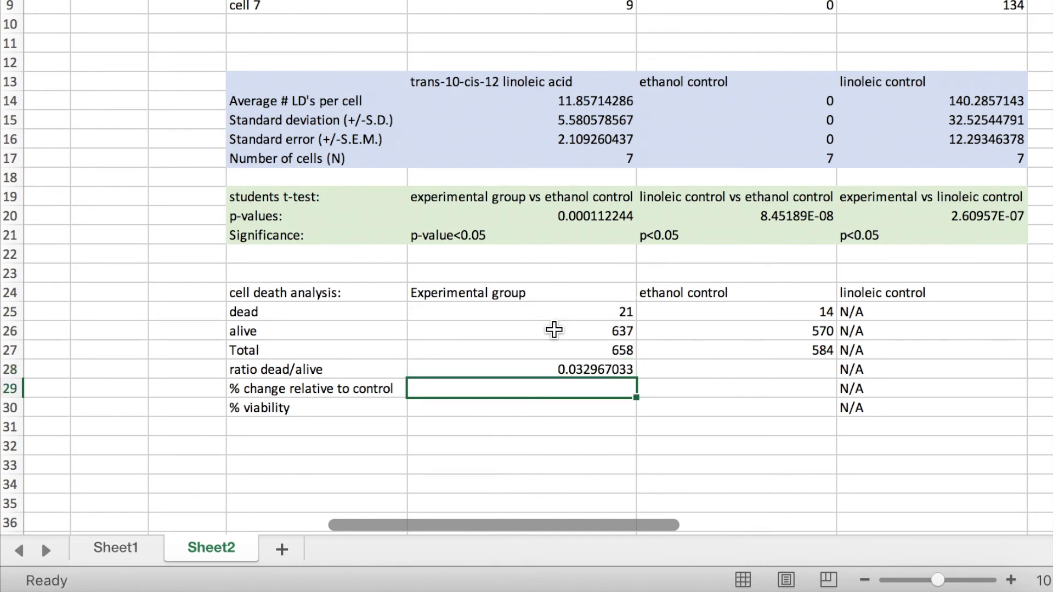
In L28, calculate the ethanol control's dead/alive ratio with =L25/L26.
click(709, 370)
text(=)
click(770, 312)
text(/)
click(746, 332)
key(Return)
In K29, calculate the experimental group's % change relative to control with =((K28-L28)/L28)*100.
key(Left)
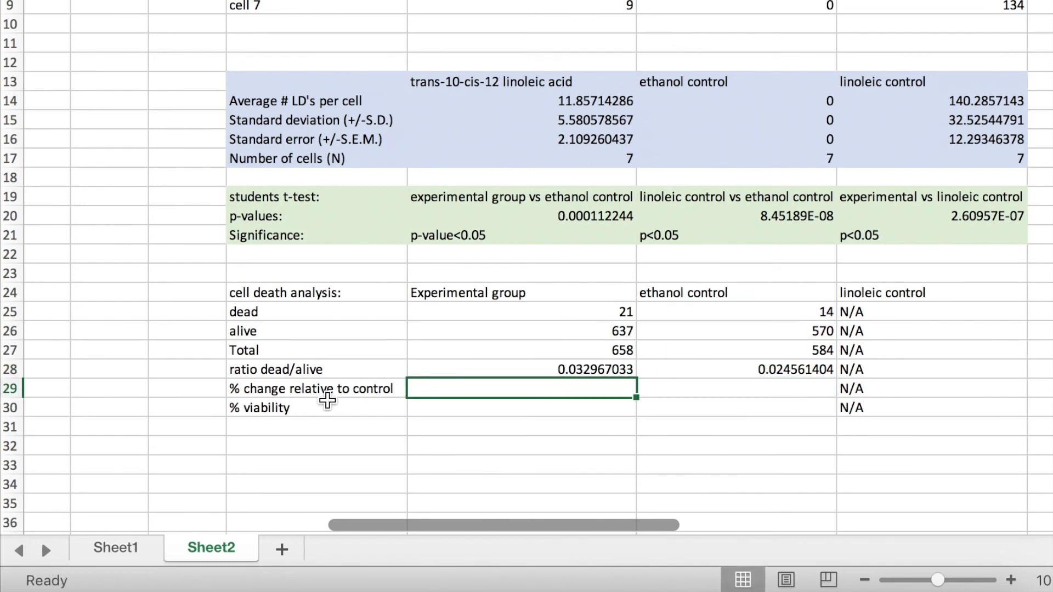
text(=)
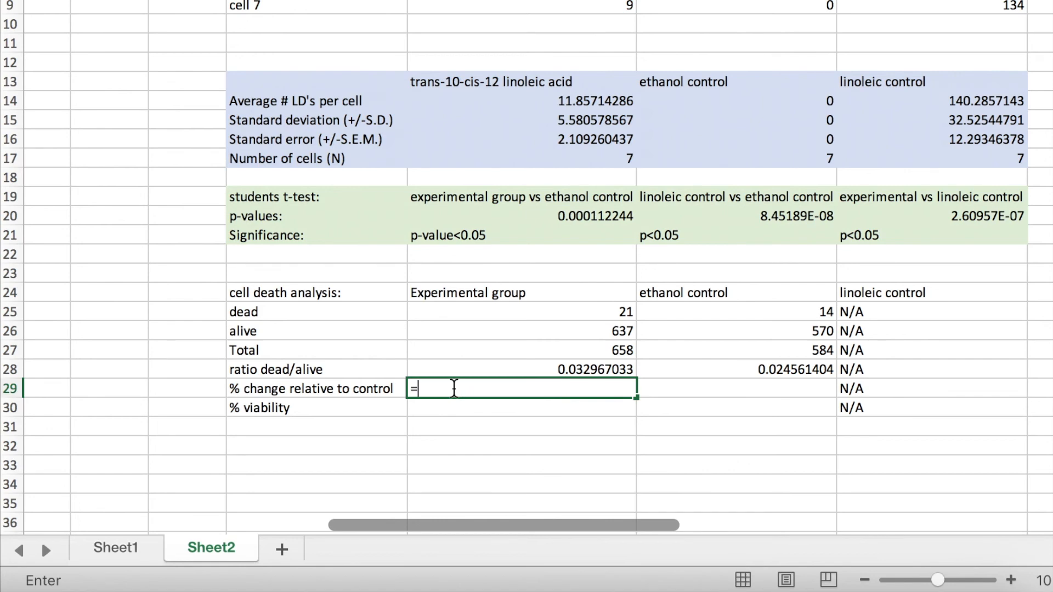
text((()
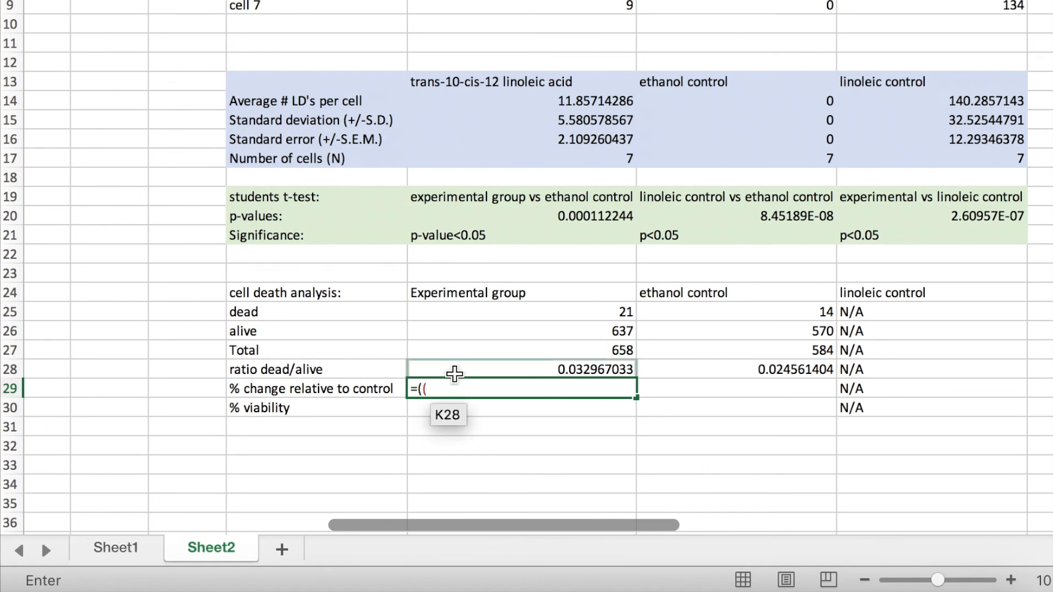
click(483, 368)
text(-)
click(712, 370)
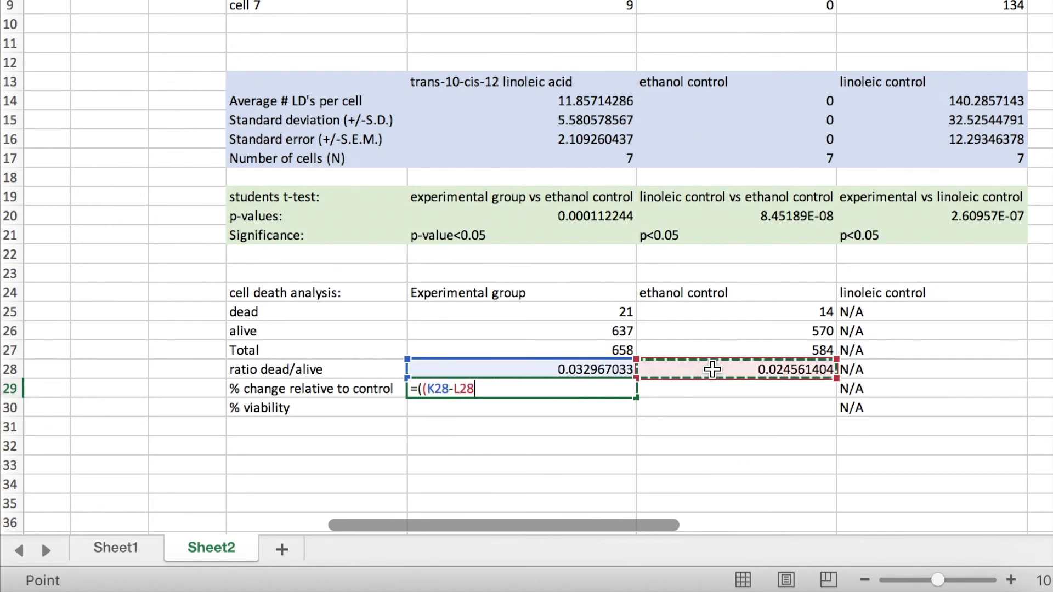
text())
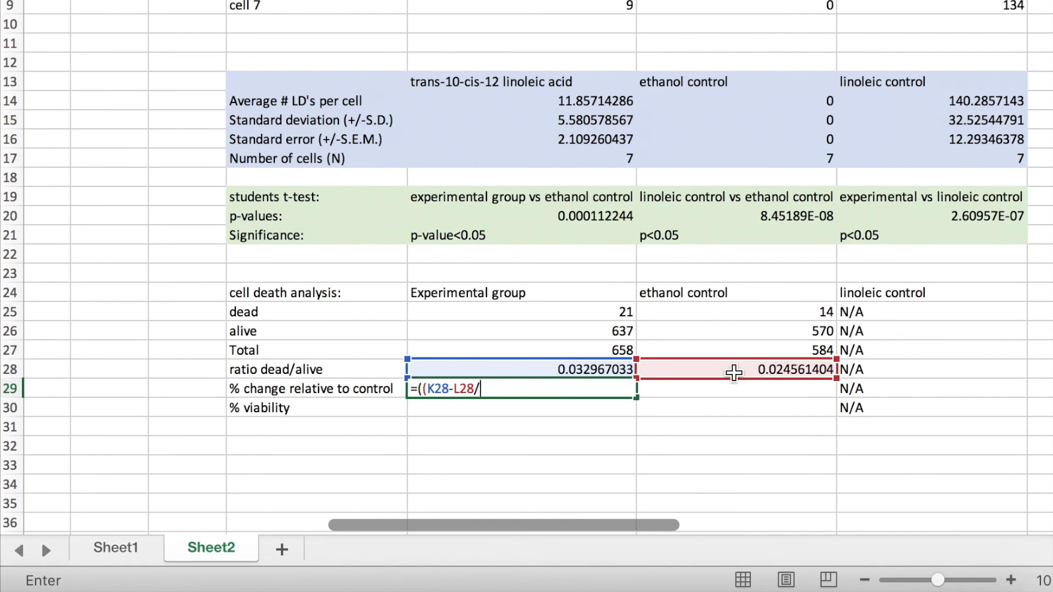
click(733, 372)
text())
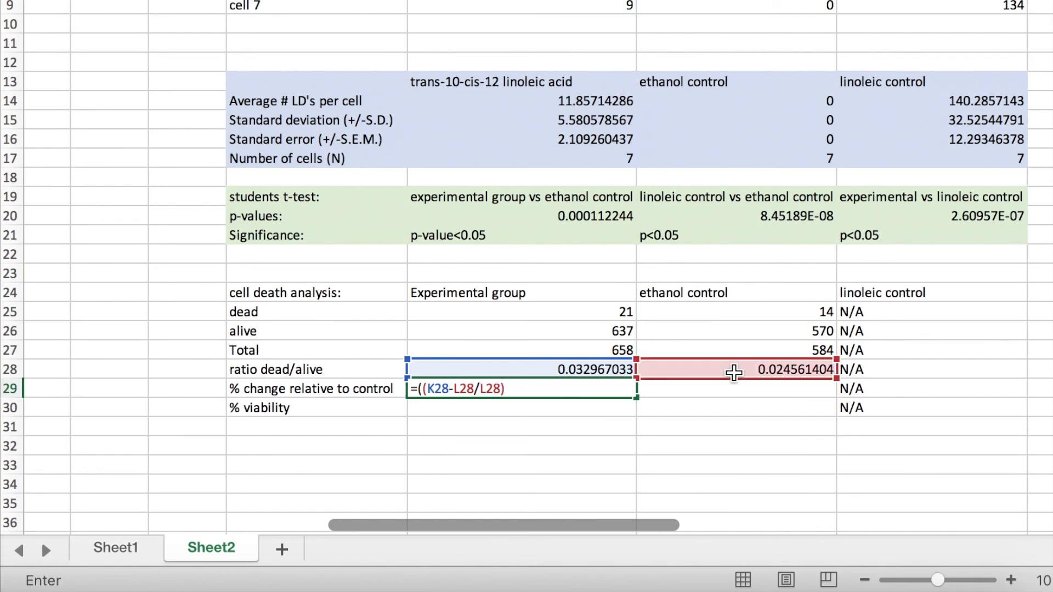
text(*100)
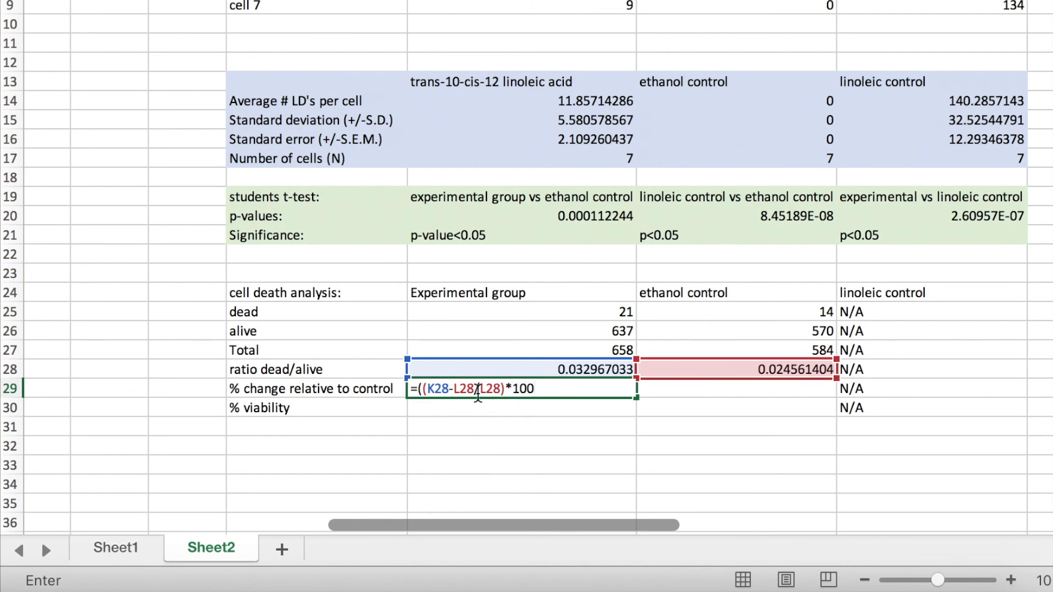
click(473, 390)
text())
key(Return)
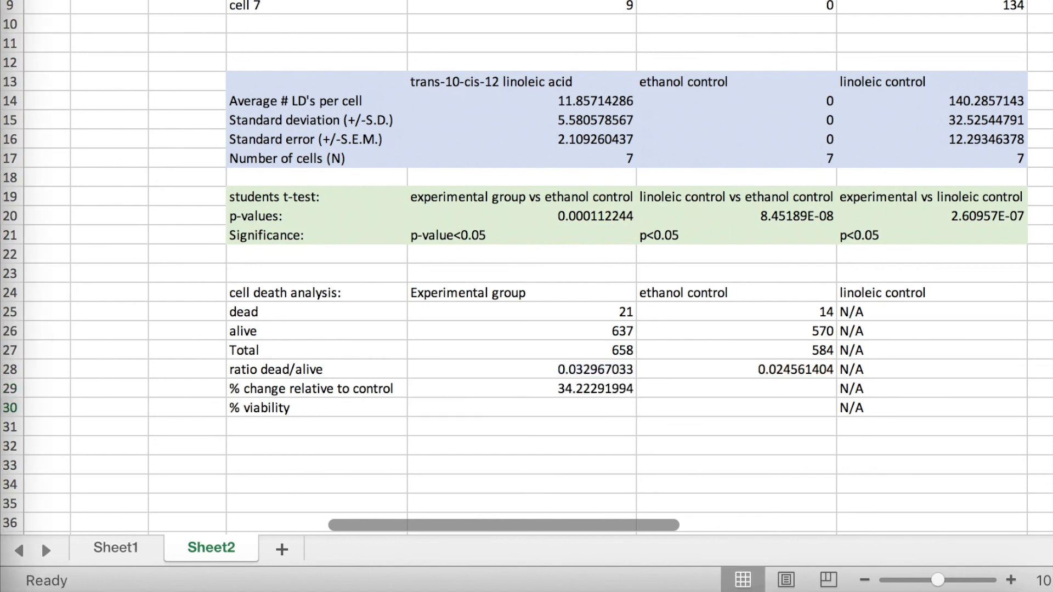
In K30, calculate the experimental group's % viability with =(K26/K27)*100.
text(=)
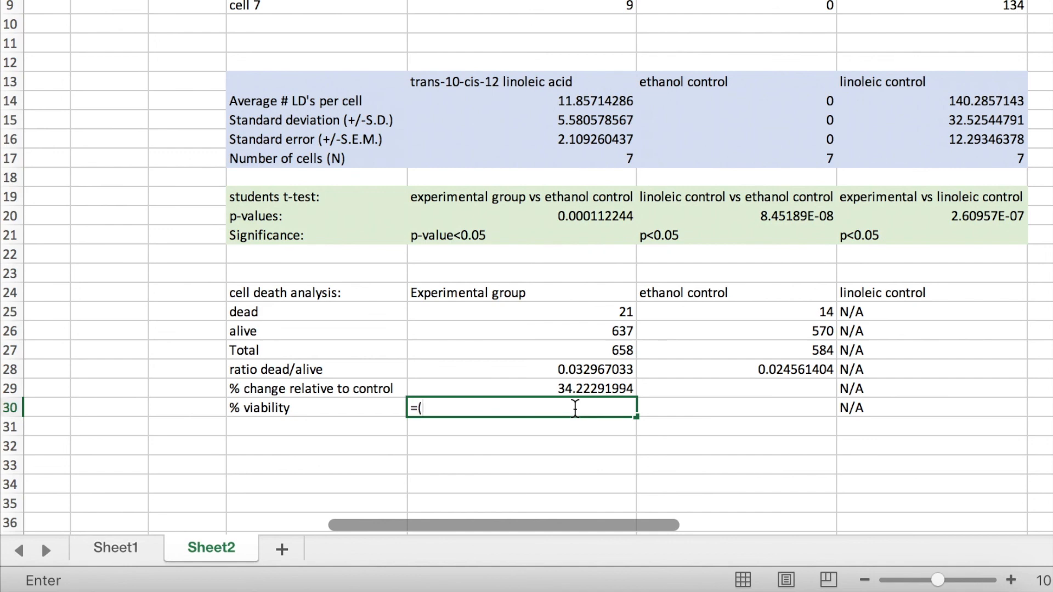
text(()
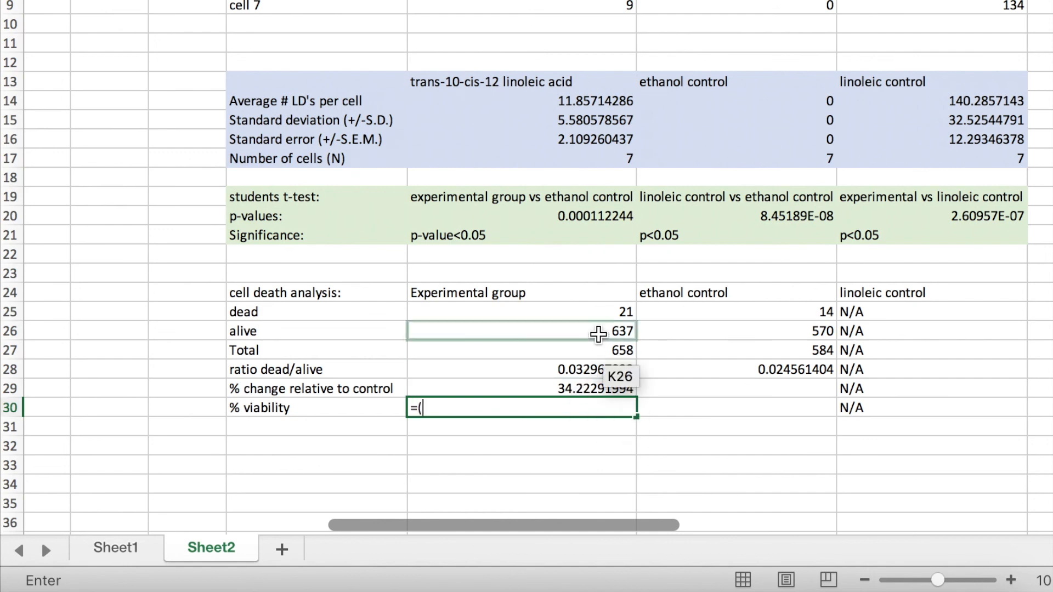
click(598, 333)
text(/)
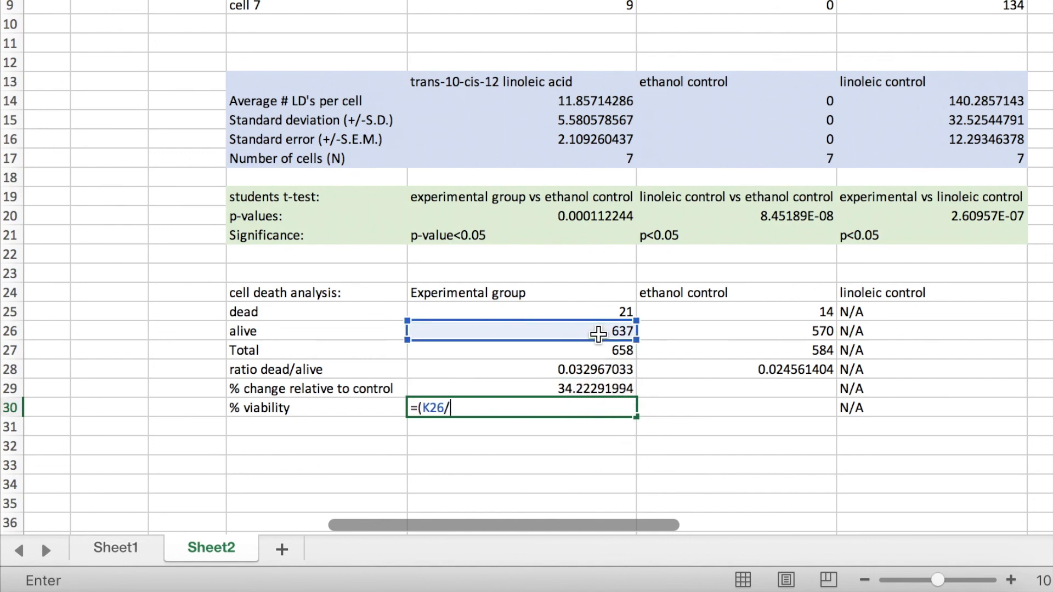
click(602, 354)
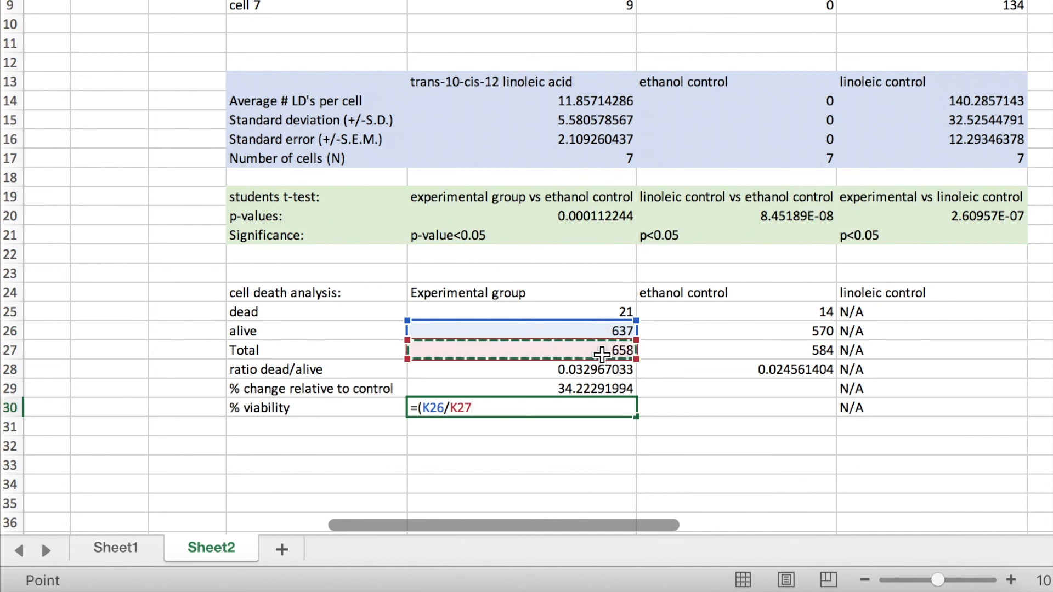
text()*10)
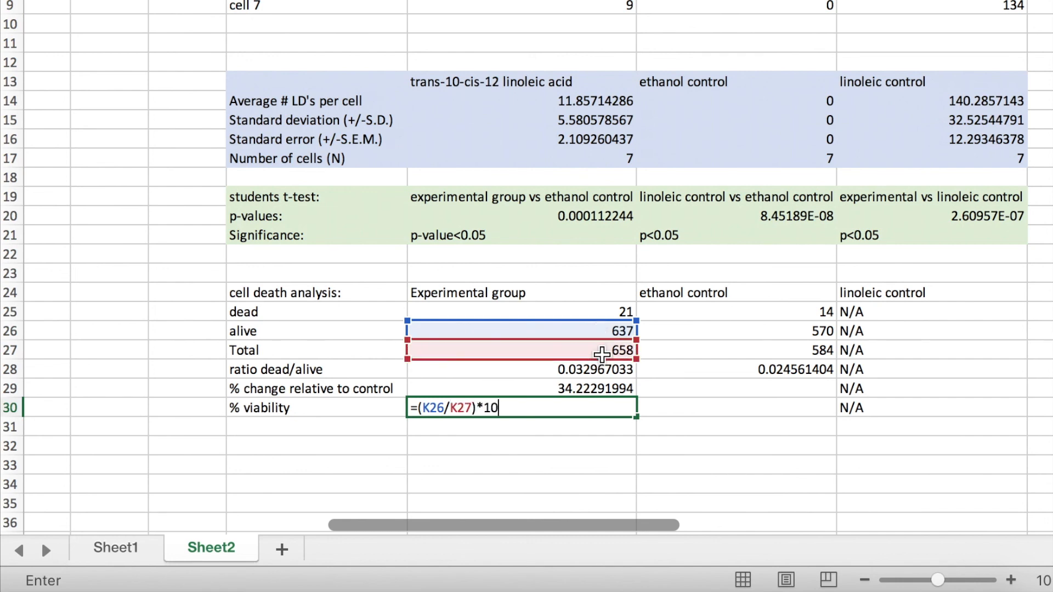
text(0)
key(Return)
In L30, calculate the ethanol control's % viability with =(L26/L27)*100.
click(691, 411)
text(=()
click(746, 333)
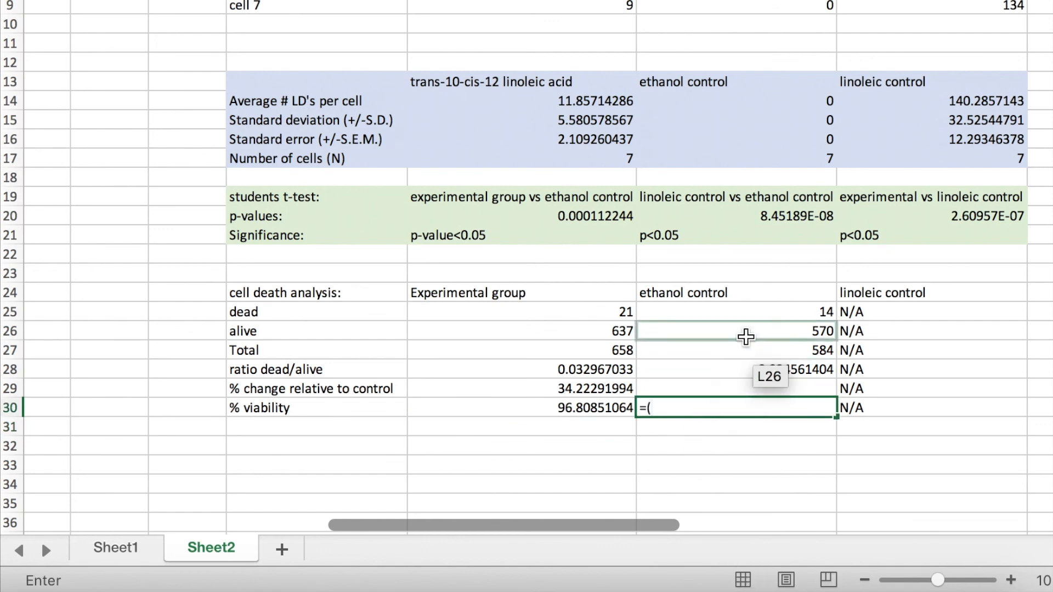
text(/)
click(755, 350)
text()*100)
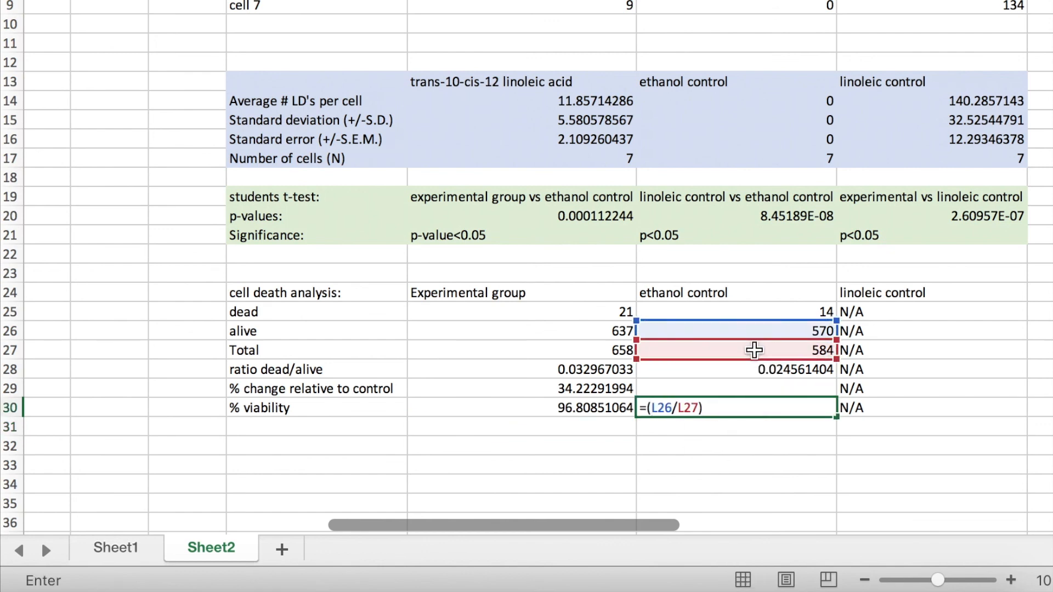